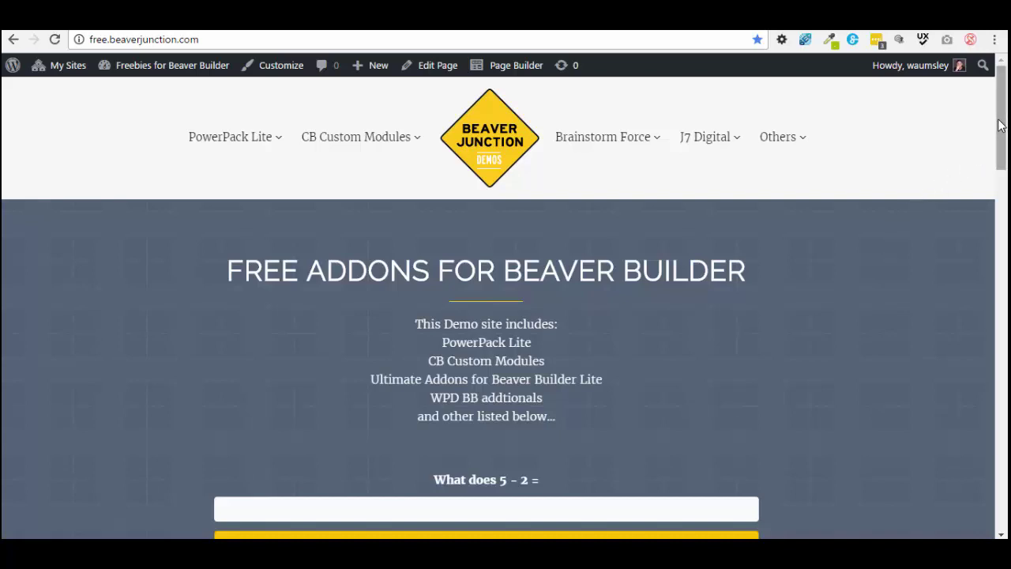
Step: Look over the Free Addons for Beaver Builder homepage and the demos listed under CB Custom Modules, PowerPack Lite and Brainstorm Force
{"action": "left_click_drag", "start_coordinate": [1000, 120], "coordinate": [1000, 123]}
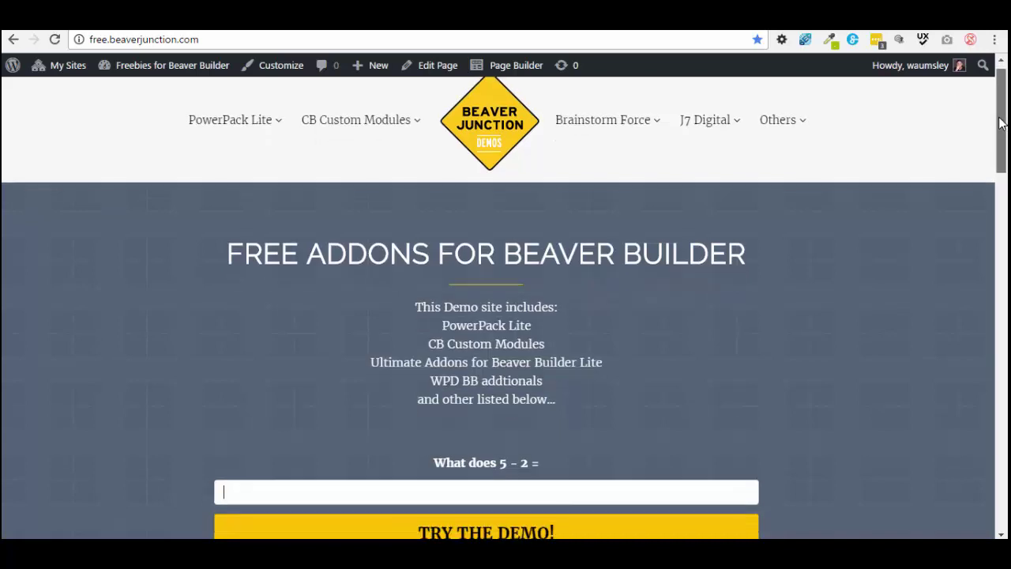
{"action": "mouse_move", "coordinate": [1000, 123]}
{"action": "left_mouse_down"}
{"action": "mouse_move", "coordinate": [1005, 300]}
{"action": "mouse_move", "coordinate": [985, 113]}
{"action": "left_mouse_up"}
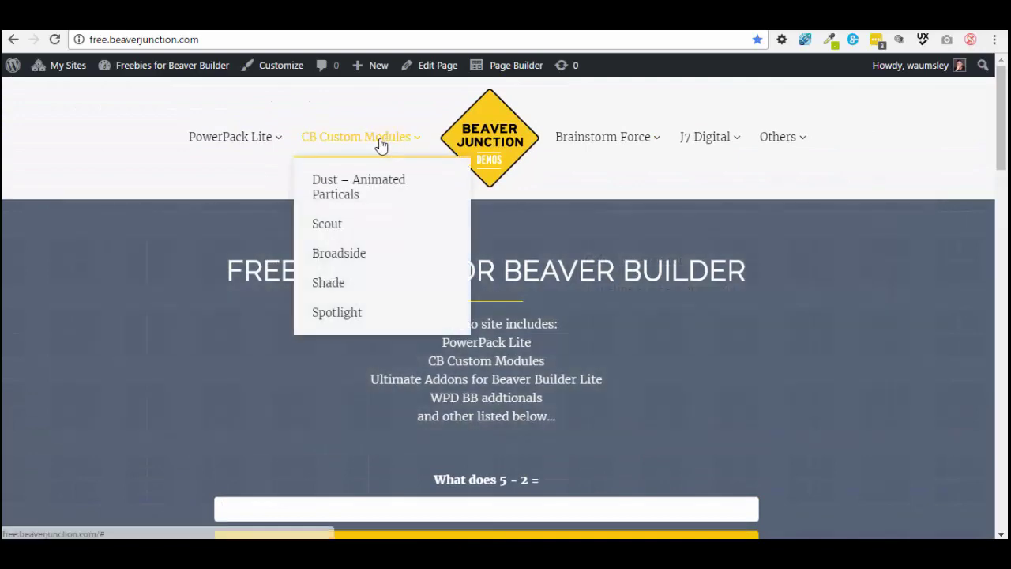
{"action": "mouse_move", "coordinate": [350, 150]}
{"action": "mouse_move", "coordinate": [577, 149]}
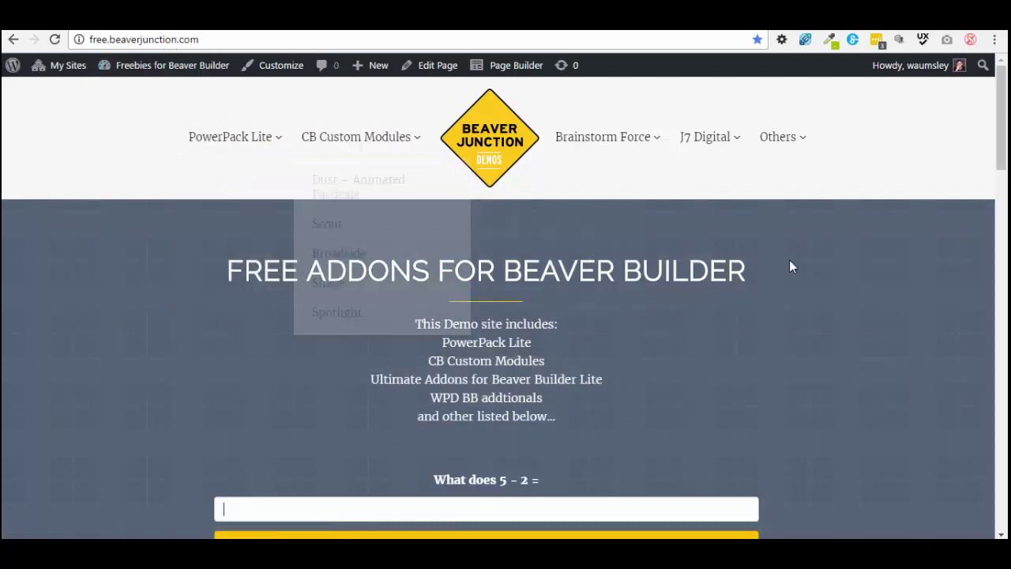
{"action": "scroll", "coordinate": [882, 246], "scroll_direction": "down", "scroll_amount": 3}
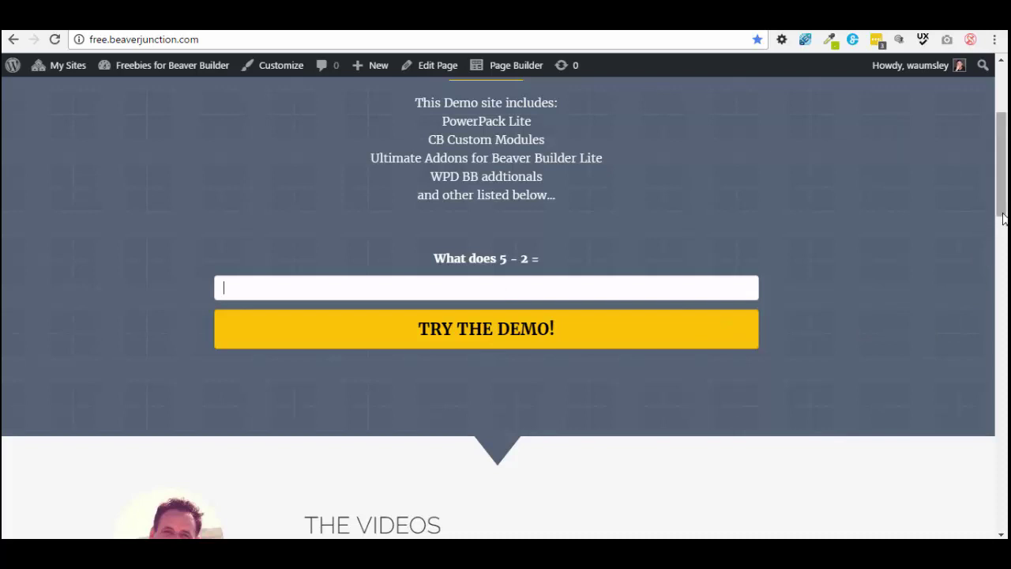
{"action": "left_click_drag", "start_coordinate": [1001, 213], "coordinate": [1001, 158]}
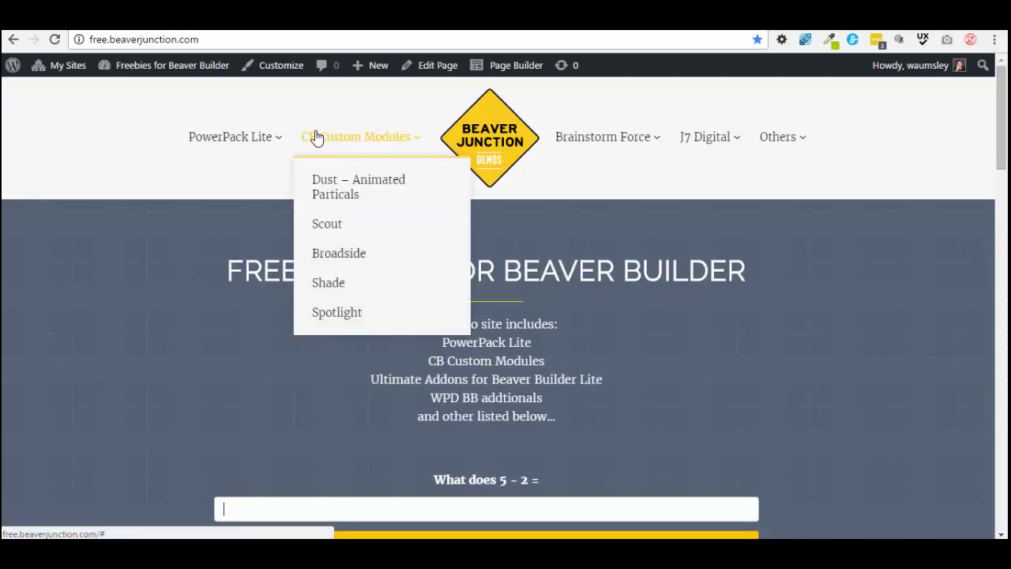
{"action": "mouse_move", "coordinate": [259, 146]}
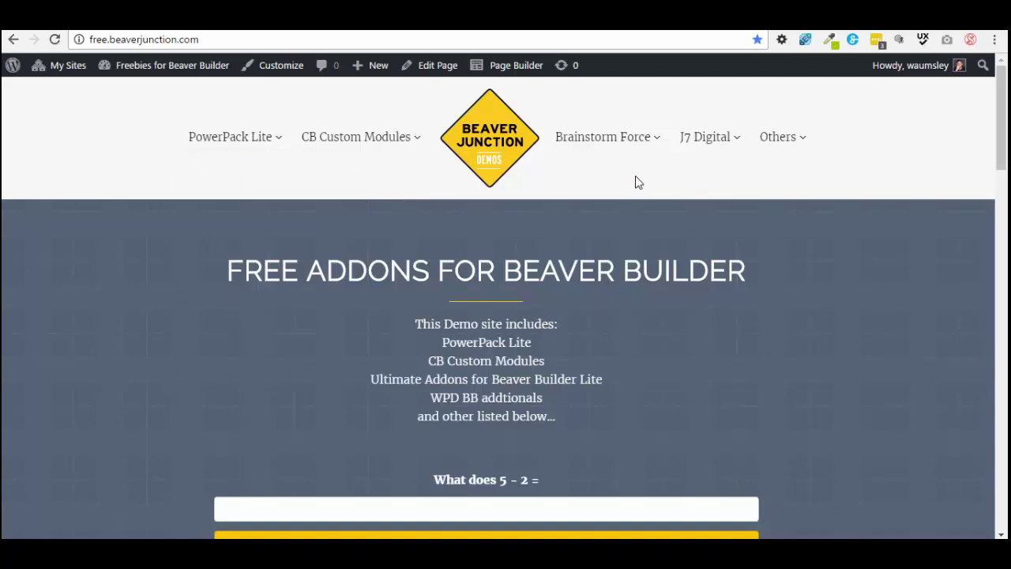
{"action": "mouse_move", "coordinate": [625, 142]}
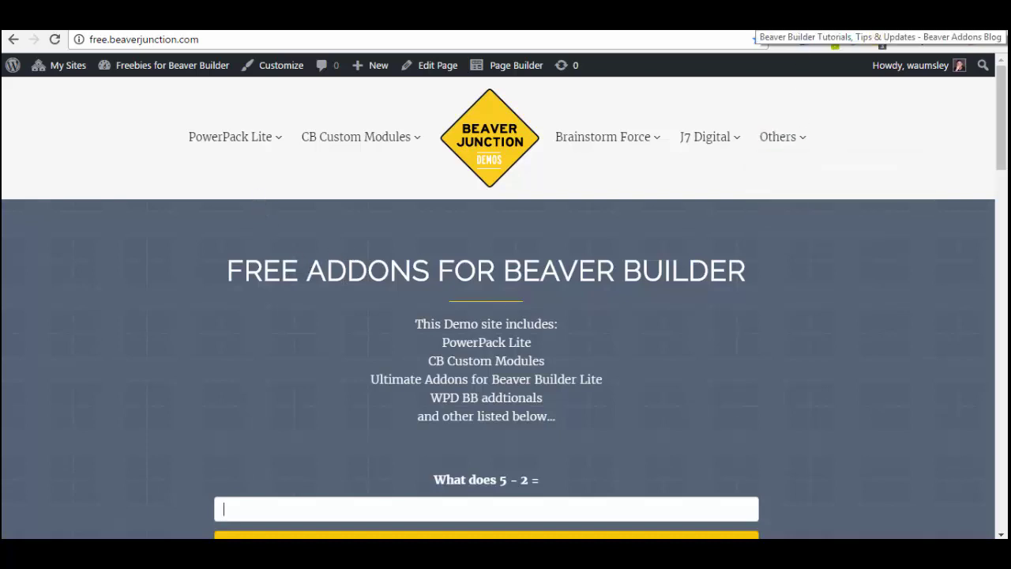
Step: Open the BeaverAddons blog and look through its Beaver Builder posts and Friday Freebie templates
{"action": "left_click", "coordinate": [782, 22]}
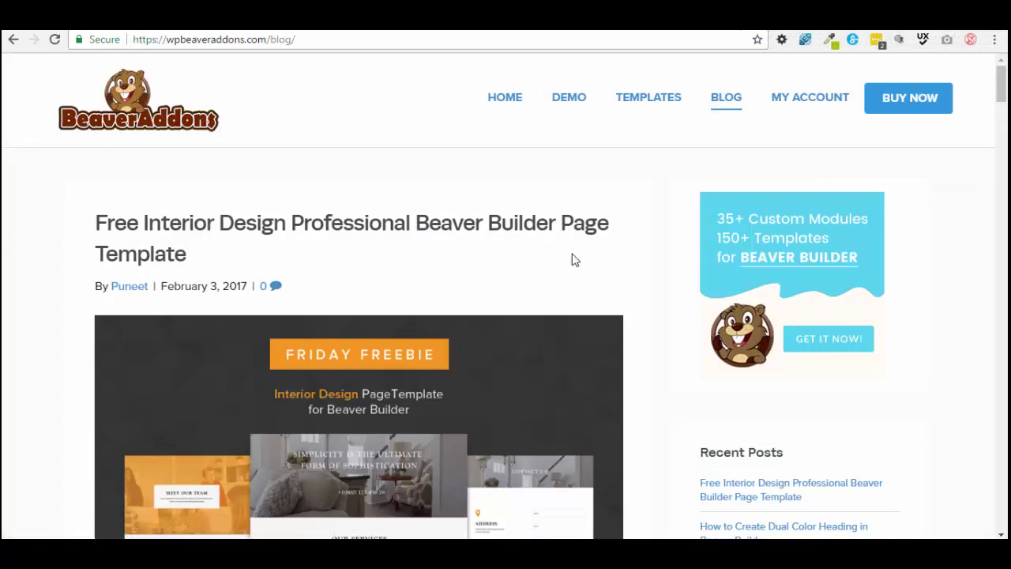
{"action": "scroll", "coordinate": [575, 260], "scroll_direction": "down", "scroll_amount": 9}
{"action": "scroll", "coordinate": [574, 262], "scroll_direction": "down", "scroll_amount": 10}
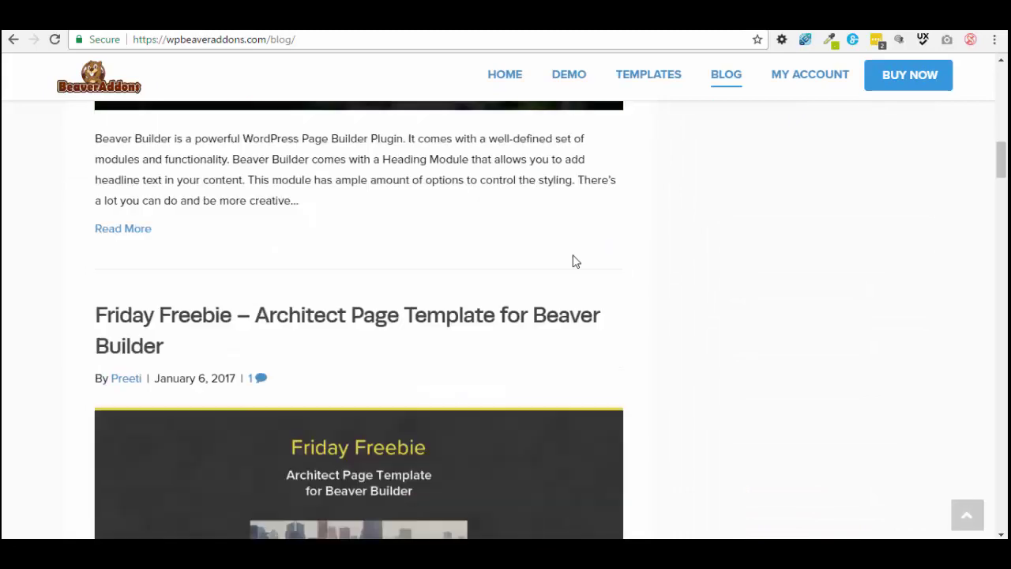
{"action": "scroll", "coordinate": [574, 263], "scroll_direction": "down", "scroll_amount": 3}
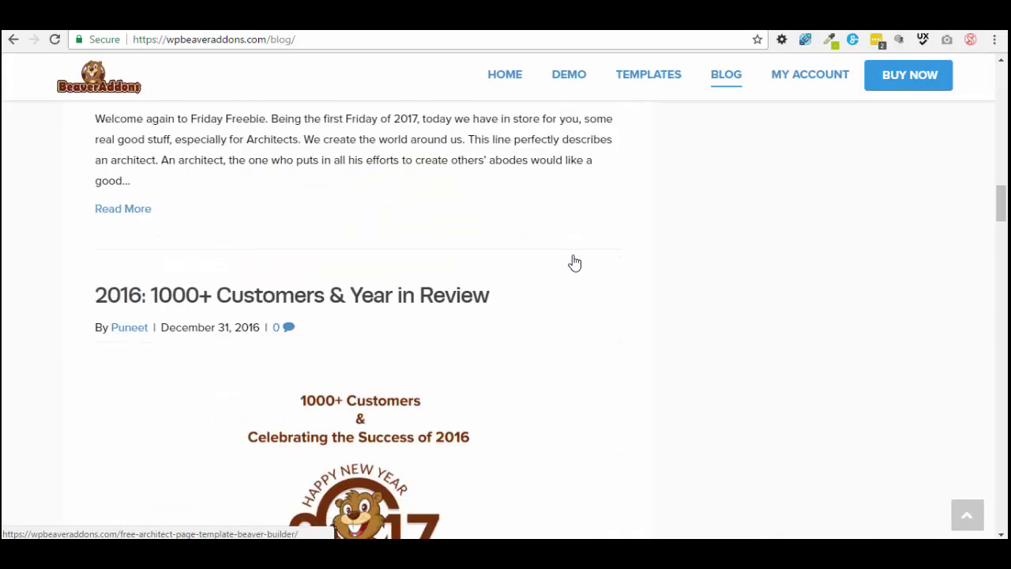
{"action": "scroll", "coordinate": [574, 263], "scroll_direction": "down", "scroll_amount": 7}
{"action": "scroll", "coordinate": [575, 263], "scroll_direction": "down", "scroll_amount": 6}
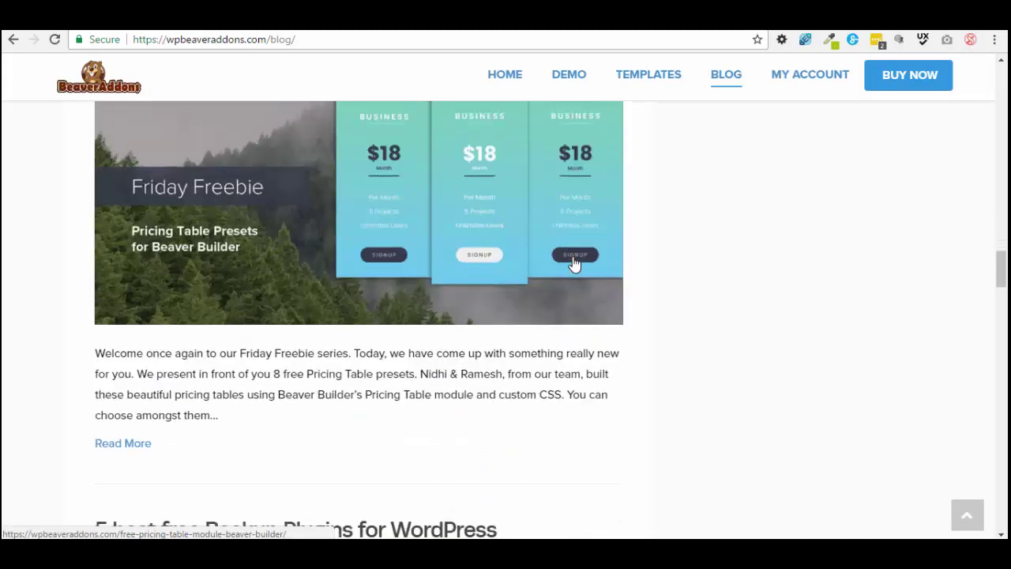
{"action": "scroll", "coordinate": [574, 263], "scroll_direction": "up", "scroll_amount": 1}
{"action": "scroll", "coordinate": [574, 263], "scroll_direction": "up", "scroll_amount": 12}
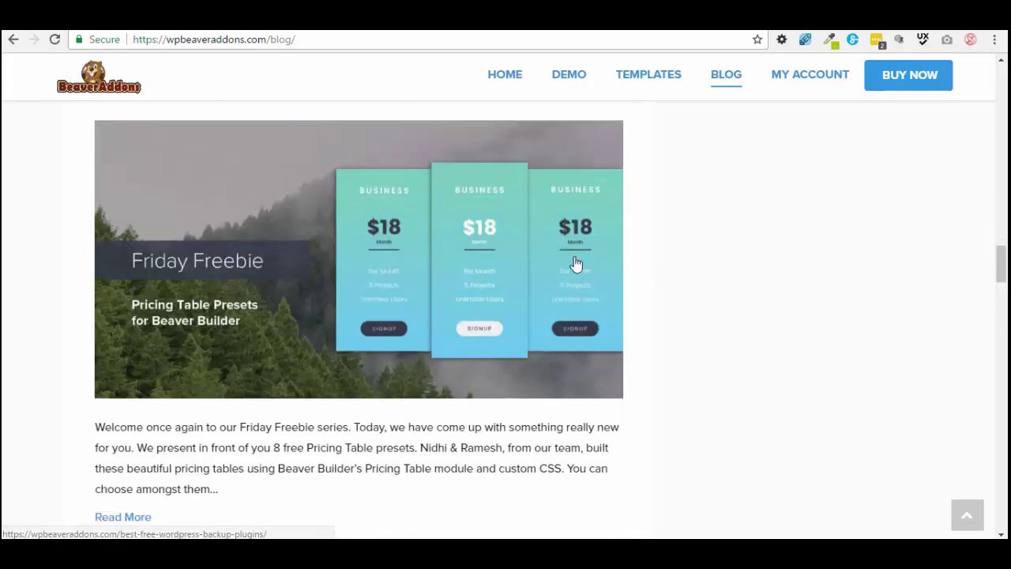
{"action": "scroll", "coordinate": [579, 267], "scroll_direction": "up", "scroll_amount": 10}
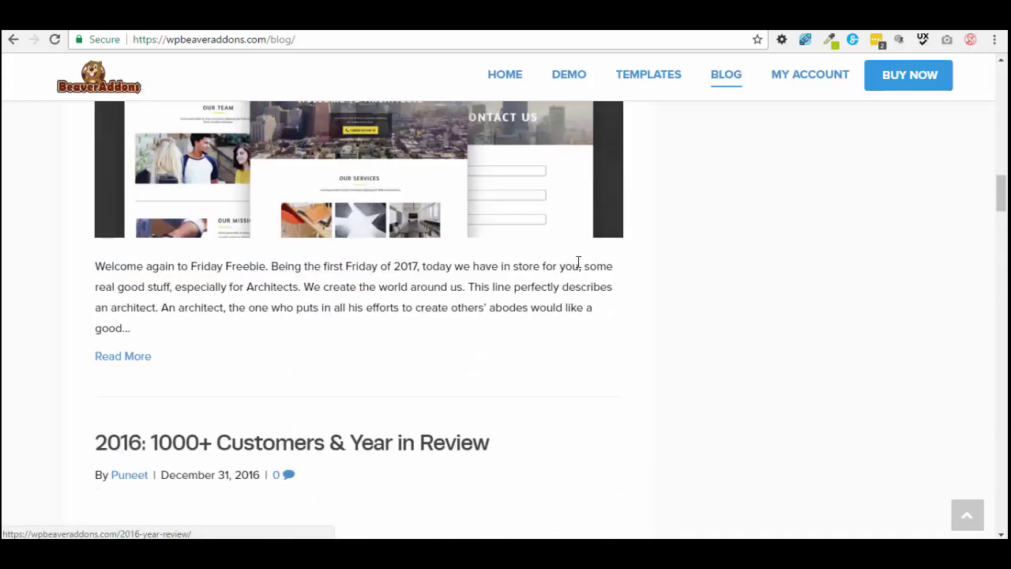
{"action": "scroll", "coordinate": [575, 289], "scroll_direction": "up", "scroll_amount": 2}
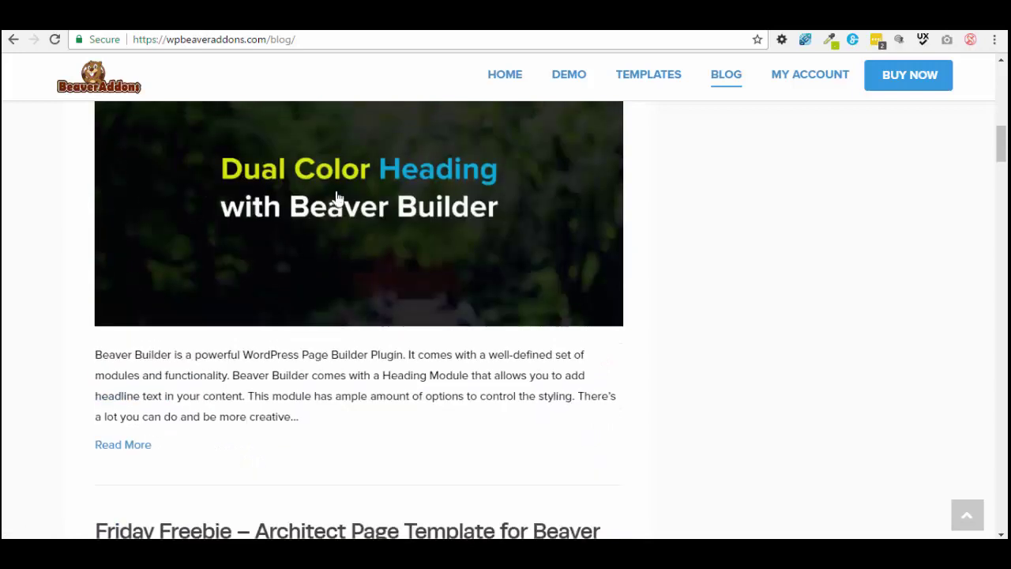
Step: Return to the Beaver Junction demo homepage and view the demos listed under Others
{"action": "key", "text": "ctrl+Tab"}
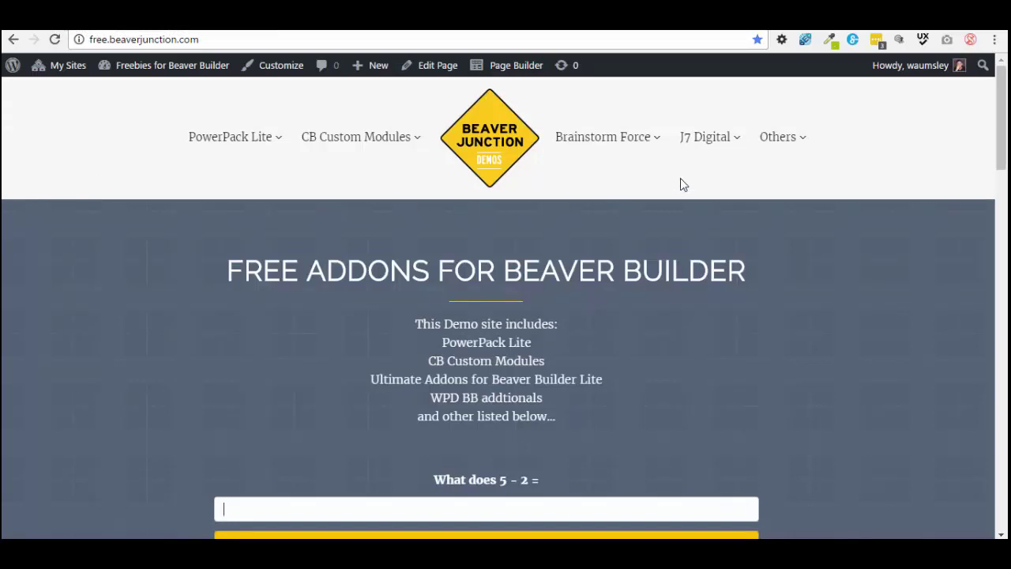
{"action": "mouse_move", "coordinate": [767, 162]}
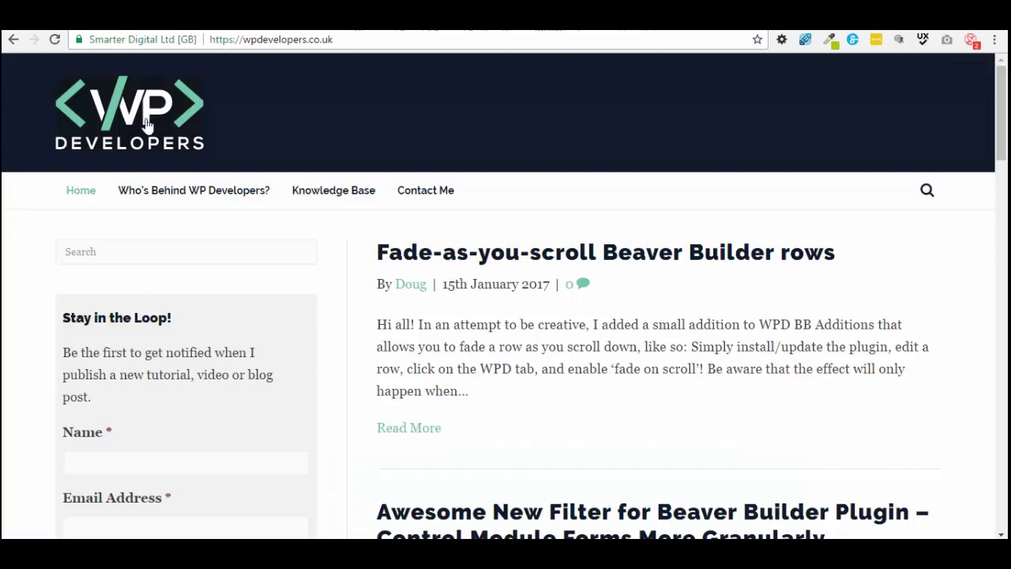
Step: Look through the Beaver Builder posts on the WP Developers homepage
{"action": "scroll", "coordinate": [698, 292], "scroll_direction": "down", "scroll_amount": 3}
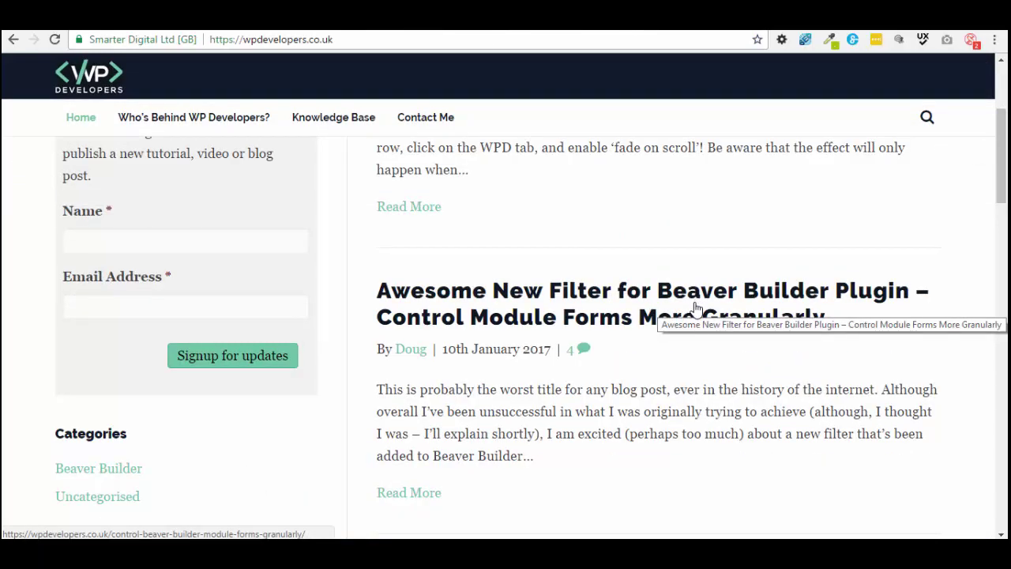
{"action": "scroll", "coordinate": [752, 369], "scroll_direction": "down", "scroll_amount": 1}
{"action": "scroll", "coordinate": [755, 378], "scroll_direction": "down", "scroll_amount": 2}
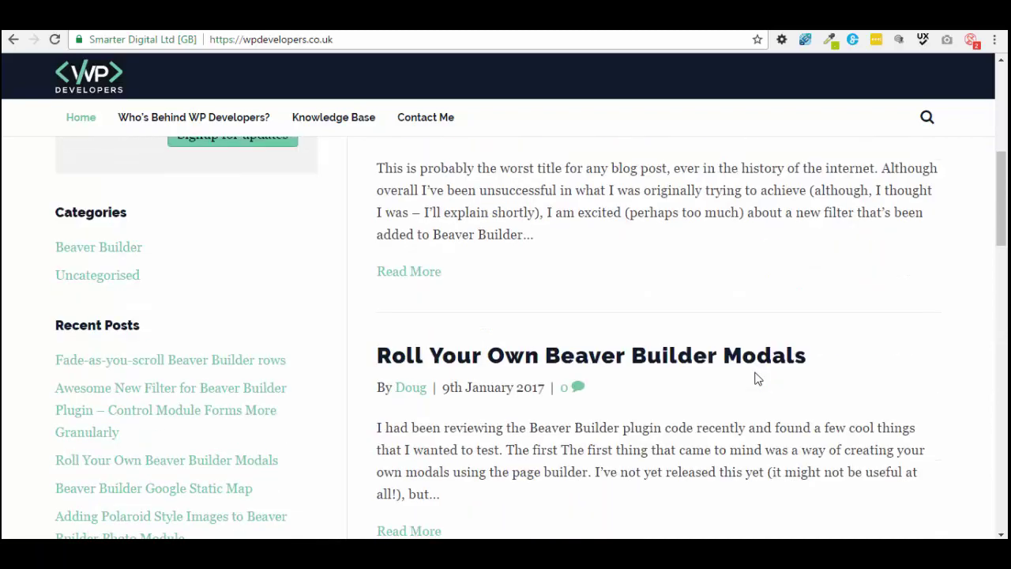
{"action": "scroll", "coordinate": [753, 374], "scroll_direction": "down", "scroll_amount": 1}
{"action": "scroll", "coordinate": [751, 375], "scroll_direction": "up", "scroll_amount": 6}
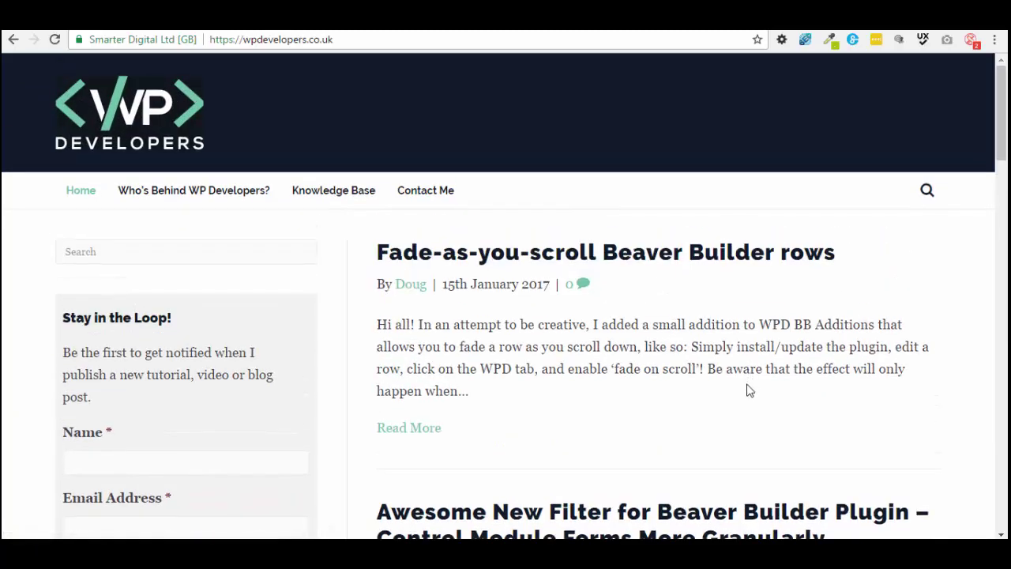
{"action": "scroll", "coordinate": [749, 385], "scroll_direction": "down", "scroll_amount": 6}
{"action": "scroll", "coordinate": [744, 388], "scroll_direction": "down", "scroll_amount": 4}
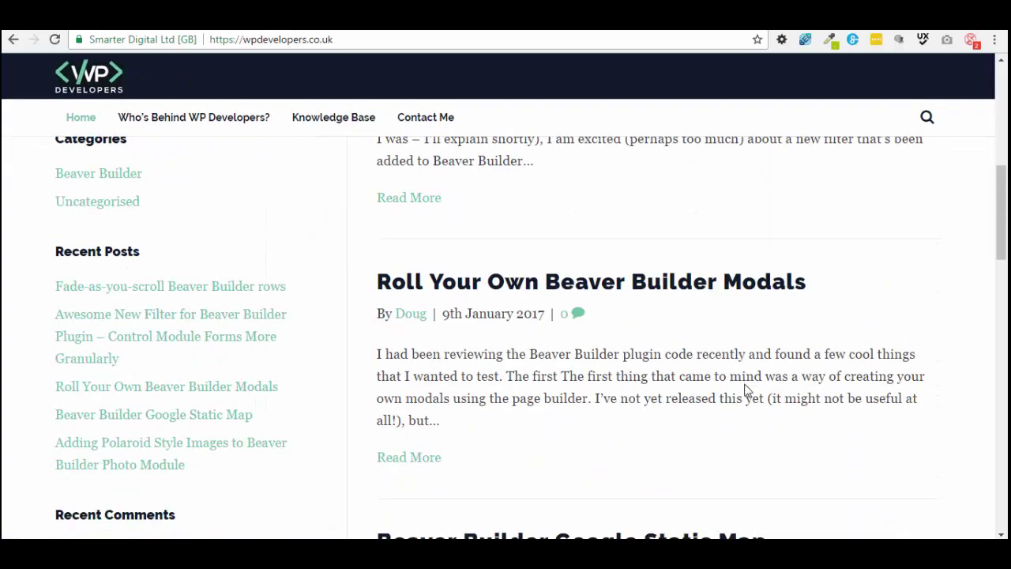
{"action": "scroll", "coordinate": [744, 387], "scroll_direction": "down", "scroll_amount": 3}
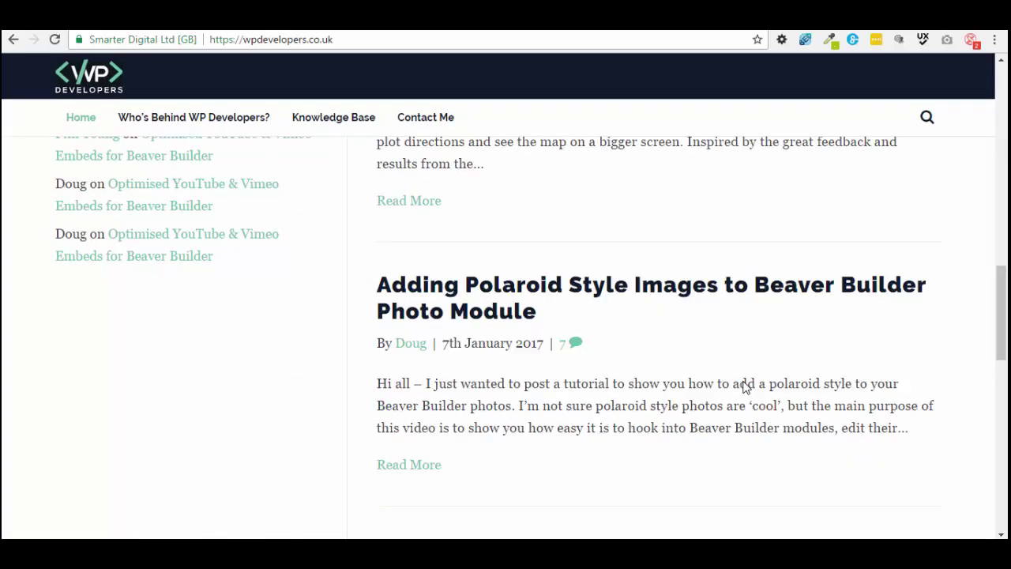
{"action": "scroll", "coordinate": [744, 387], "scroll_direction": "up", "scroll_amount": 6}
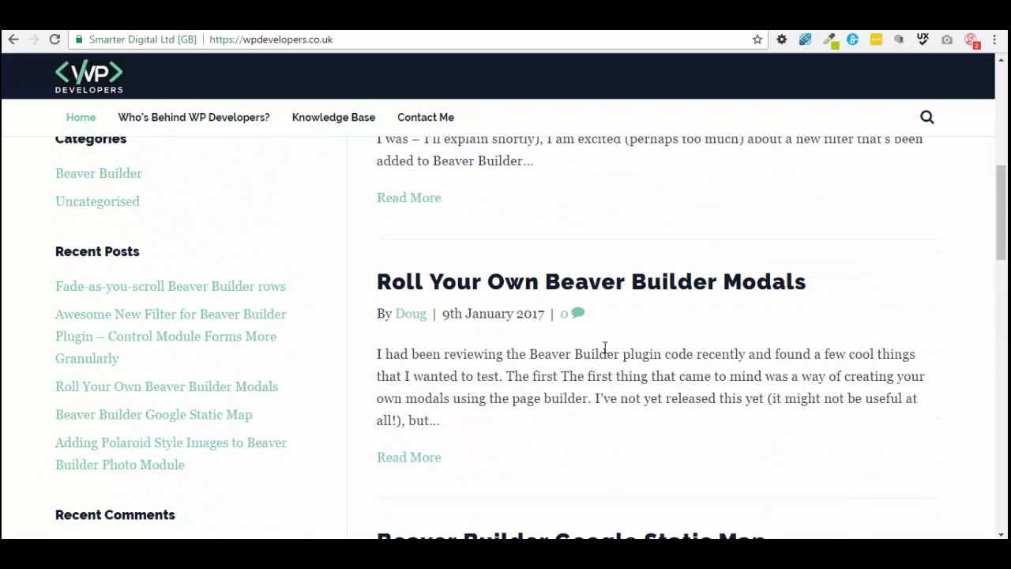
{"action": "scroll", "coordinate": [621, 364], "scroll_direction": "up", "scroll_amount": 3}
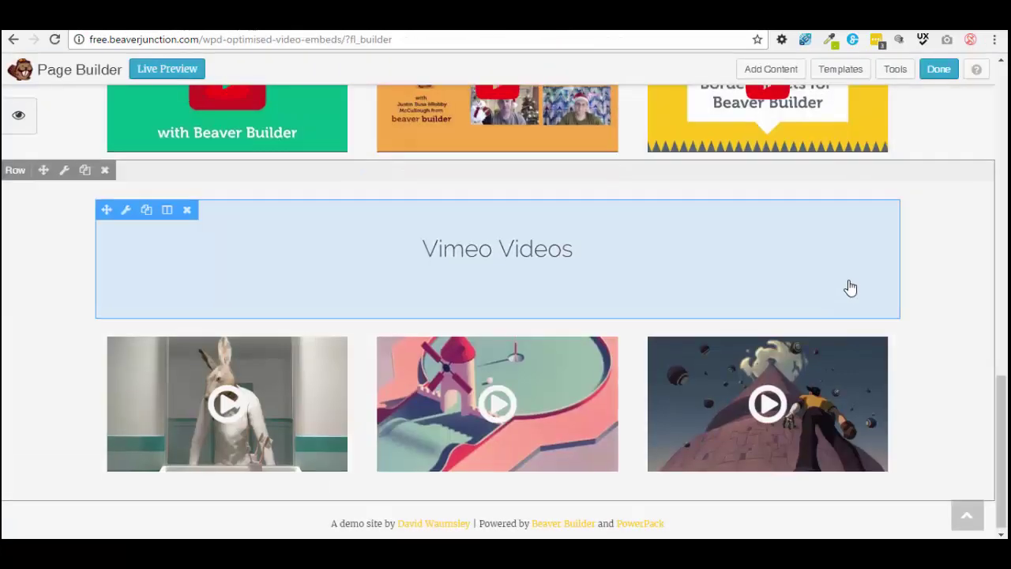
Step: Examine the featured video and the Vimeo Videos section on the WPD Optimised Video Embeds page
{"action": "scroll", "coordinate": [848, 287], "scroll_direction": "up", "scroll_amount": 7}
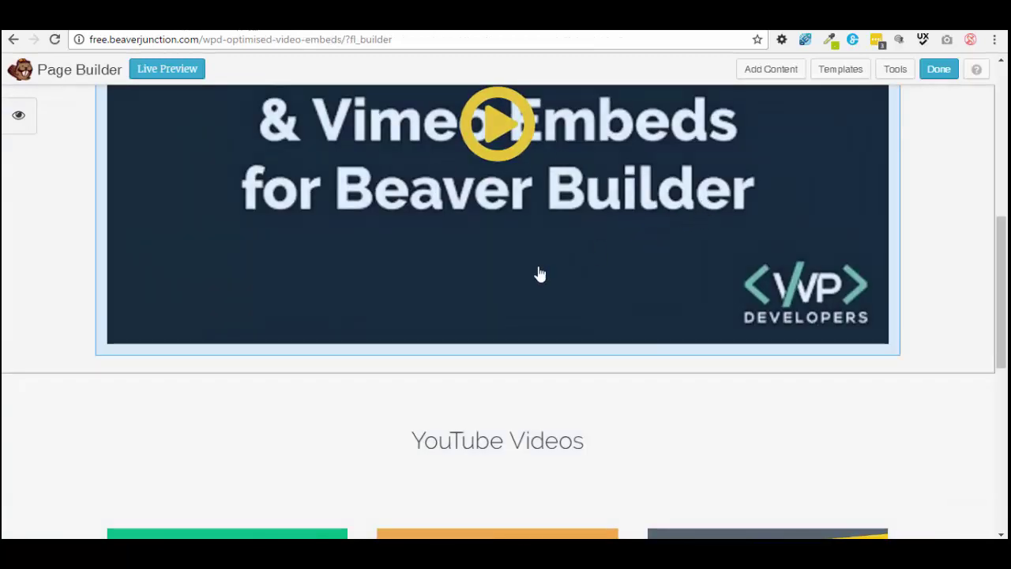
{"action": "scroll", "coordinate": [604, 319], "scroll_direction": "up", "scroll_amount": 2}
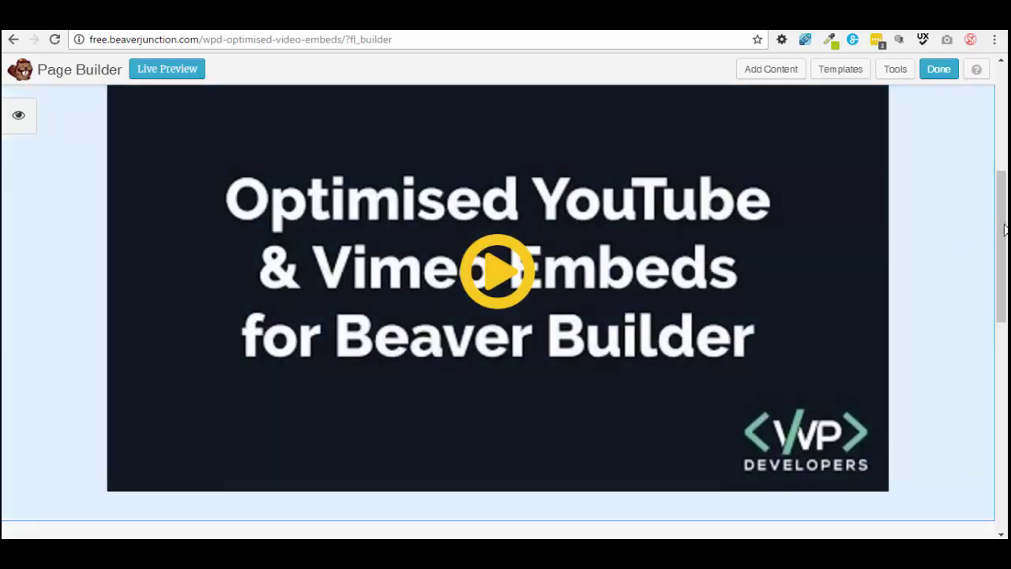
{"action": "left_click_drag", "start_coordinate": [1001, 238], "coordinate": [1006, 439]}
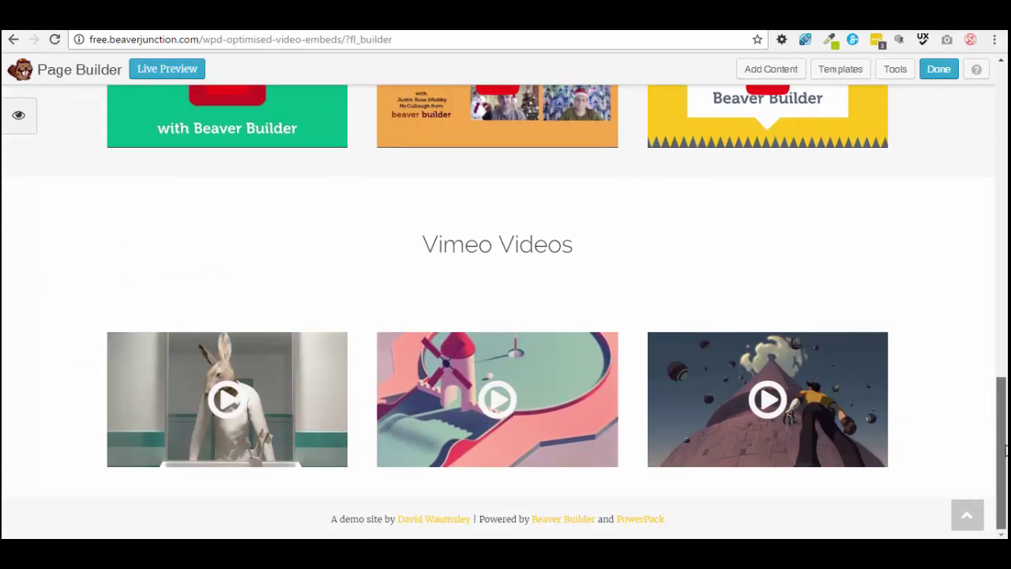
{"action": "left_click_drag", "start_coordinate": [1006, 450], "coordinate": [1005, 444]}
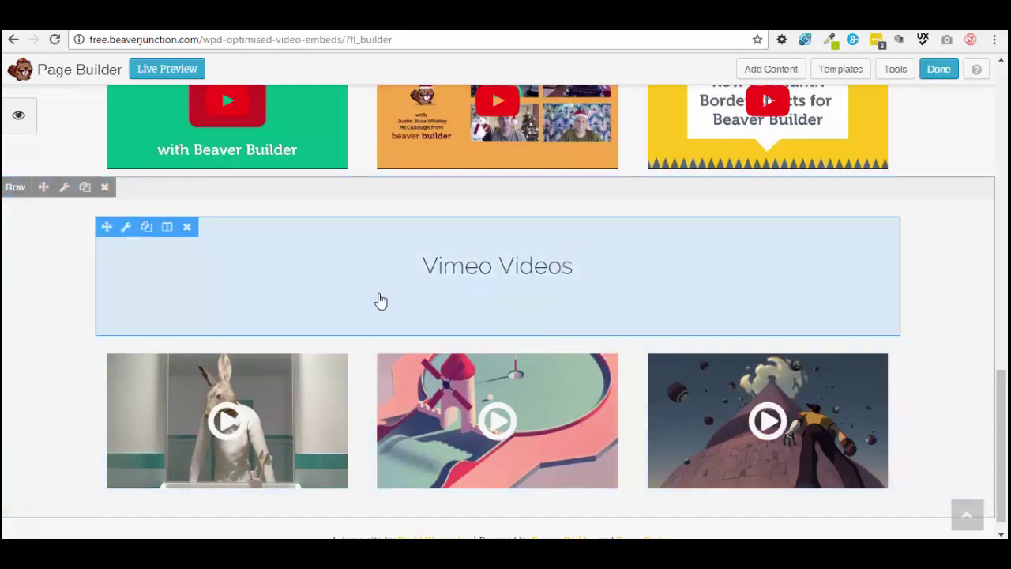
Step: Review the middle Vimeo video's module settings, from Video URL to Aspect Ratio, and close them without saving
{"action": "left_click", "coordinate": [455, 426]}
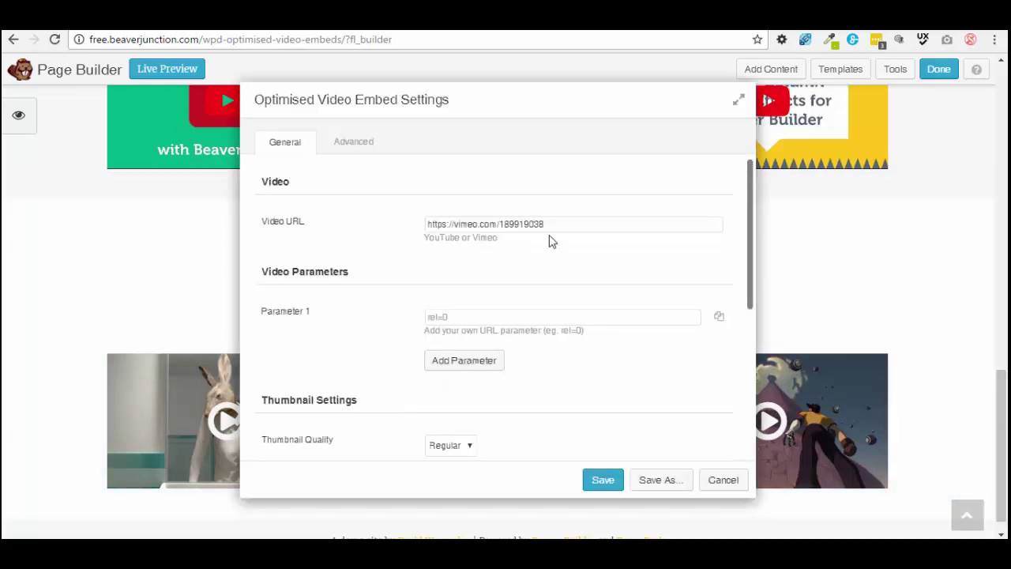
{"action": "left_click", "coordinate": [556, 225]}
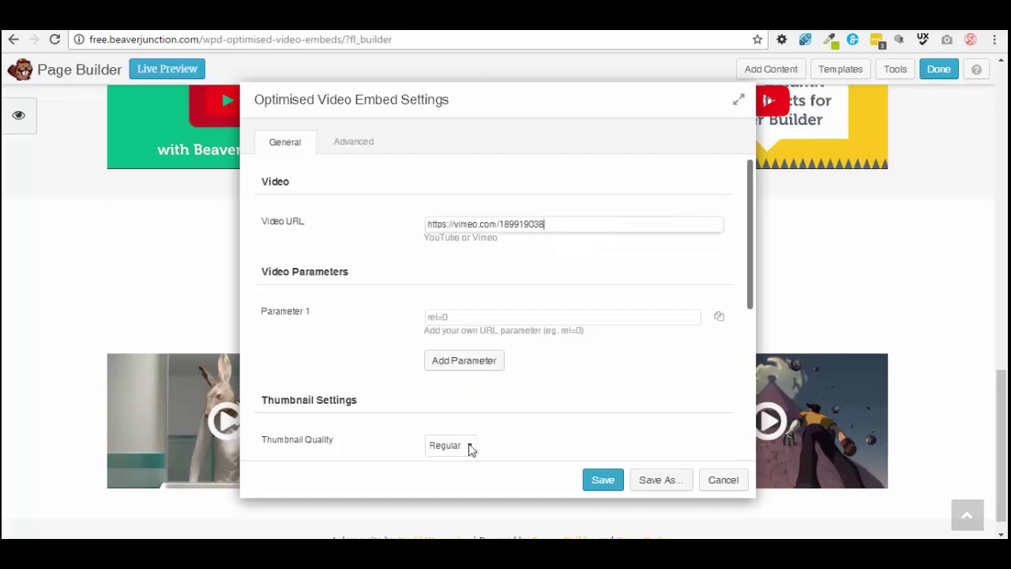
{"action": "scroll", "coordinate": [617, 402], "scroll_direction": "down", "scroll_amount": 2}
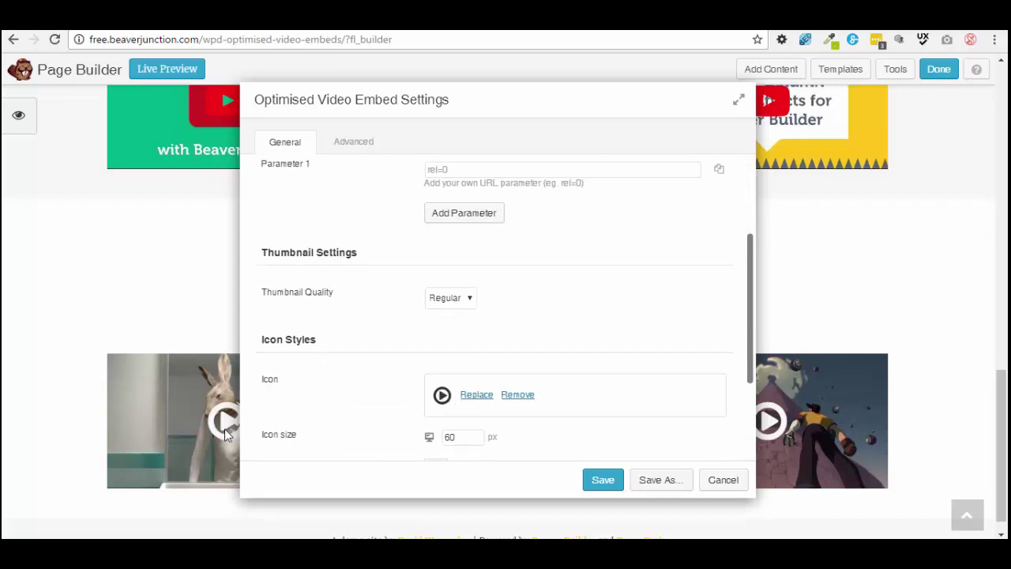
{"action": "scroll", "coordinate": [571, 372], "scroll_direction": "down", "scroll_amount": 2}
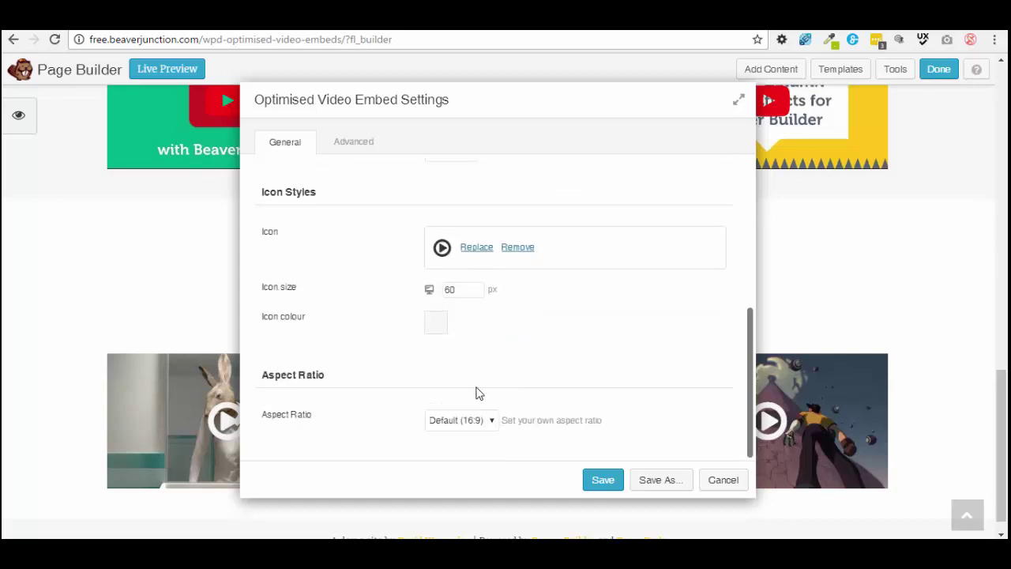
{"action": "left_click", "coordinate": [723, 479]}
Step: Switch from the video embeds page to the static Google map demo page and view the demos listed under Others
{"action": "scroll", "coordinate": [908, 282], "scroll_direction": "up", "scroll_amount": 10}
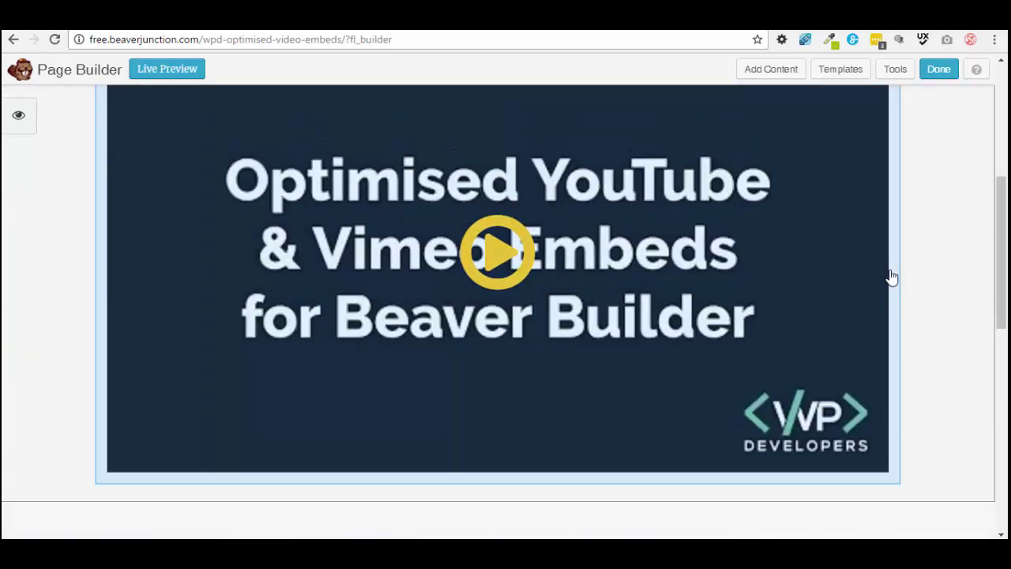
{"action": "scroll", "coordinate": [891, 277], "scroll_direction": "up", "scroll_amount": 4}
{"action": "mouse_move", "coordinate": [763, 139]}
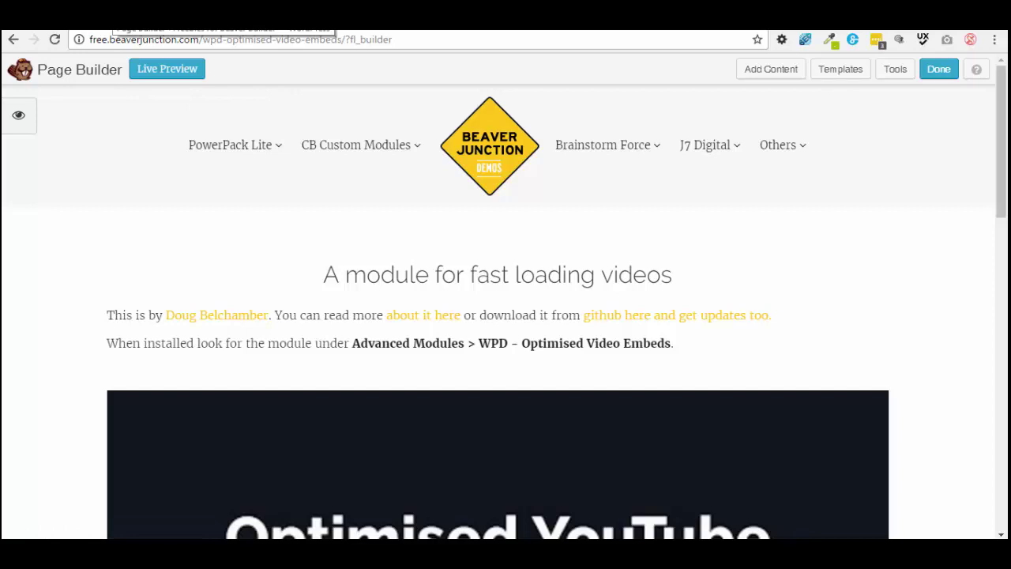
{"action": "key", "text": "ctrl+Tab"}
{"action": "key", "text": "ctrl+Tab"}
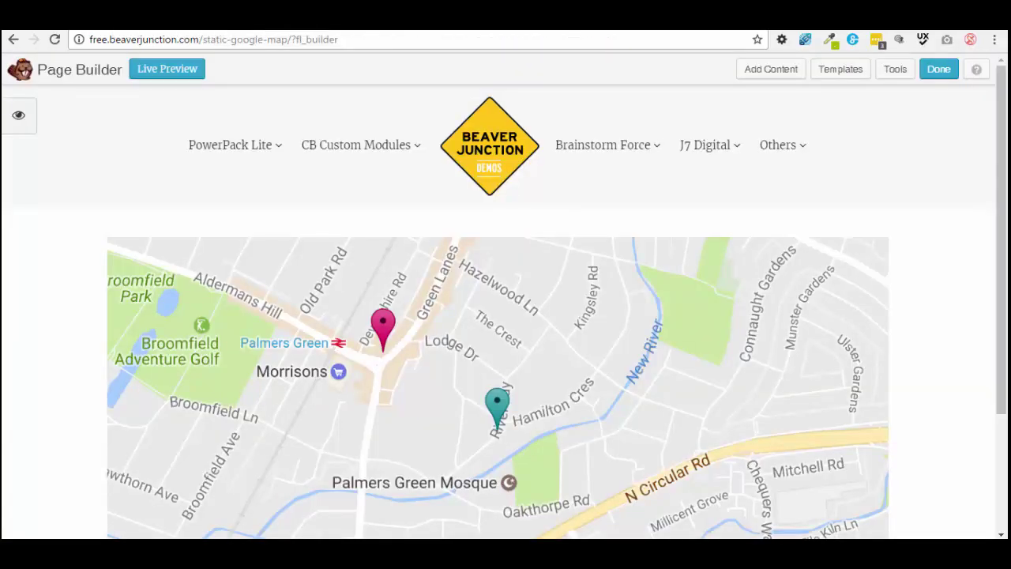
{"action": "mouse_move", "coordinate": [846, 151]}
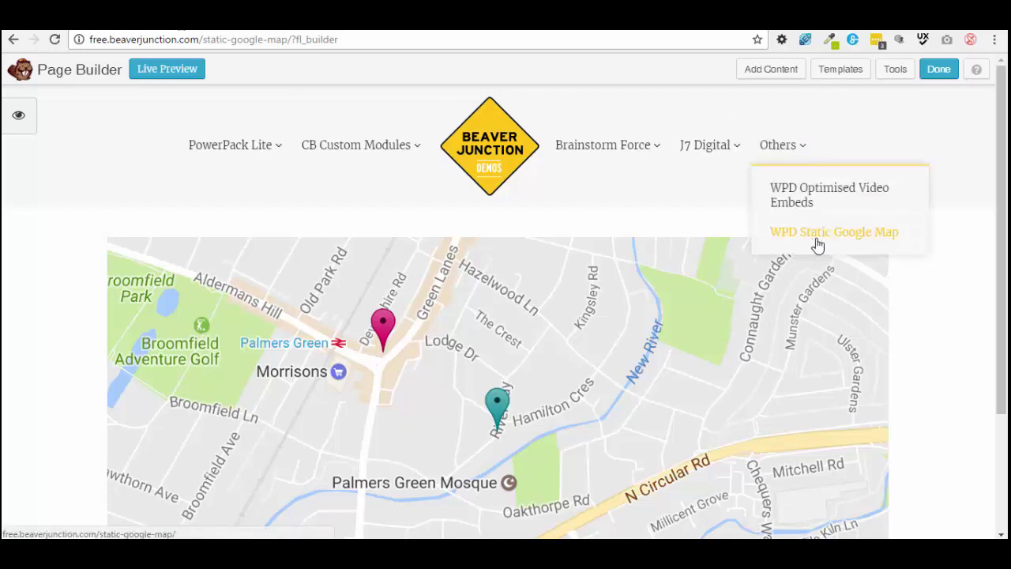
Step: Open the static Google map's module settings and review the center location and the available map size options
{"action": "mouse_move", "coordinate": [646, 251]}
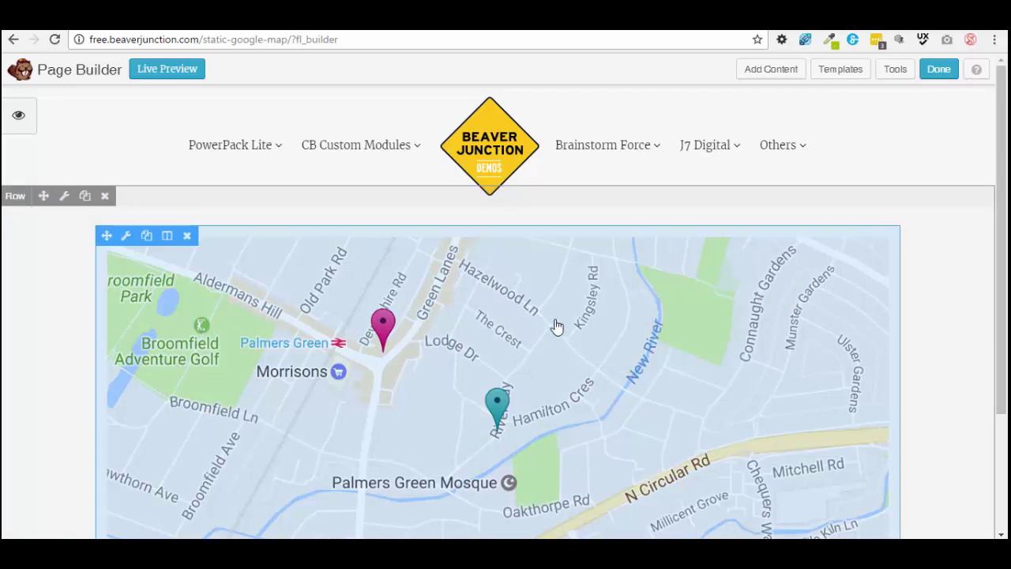
{"action": "left_click", "coordinate": [614, 299]}
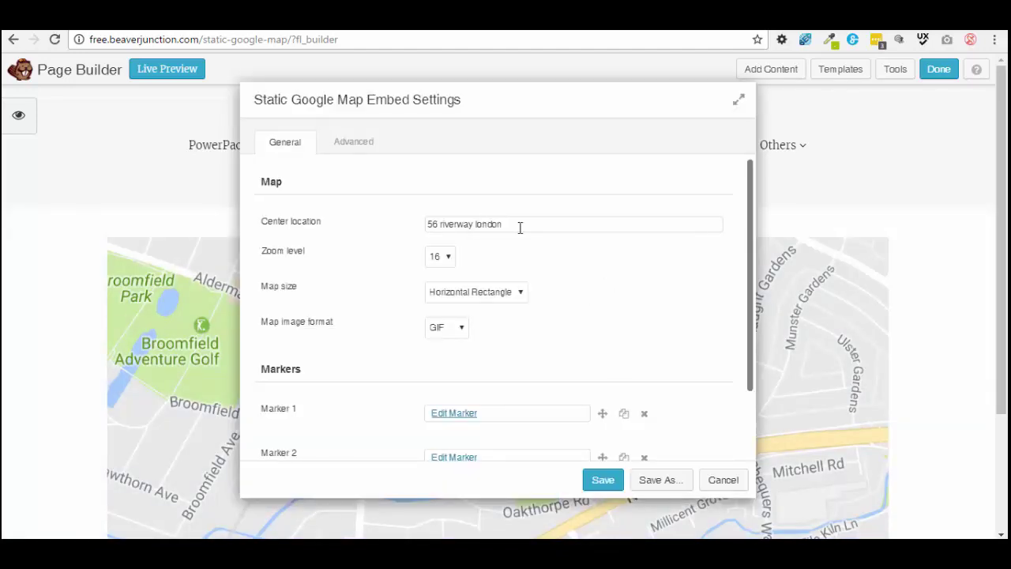
{"action": "left_click", "coordinate": [519, 224]}
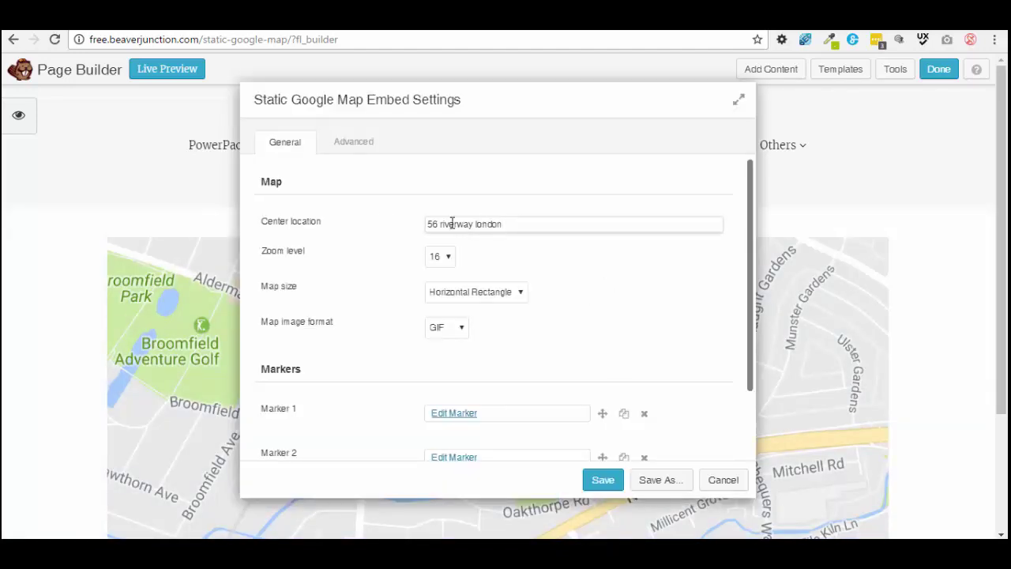
{"action": "left_click_drag", "start_coordinate": [438, 225], "coordinate": [506, 248]}
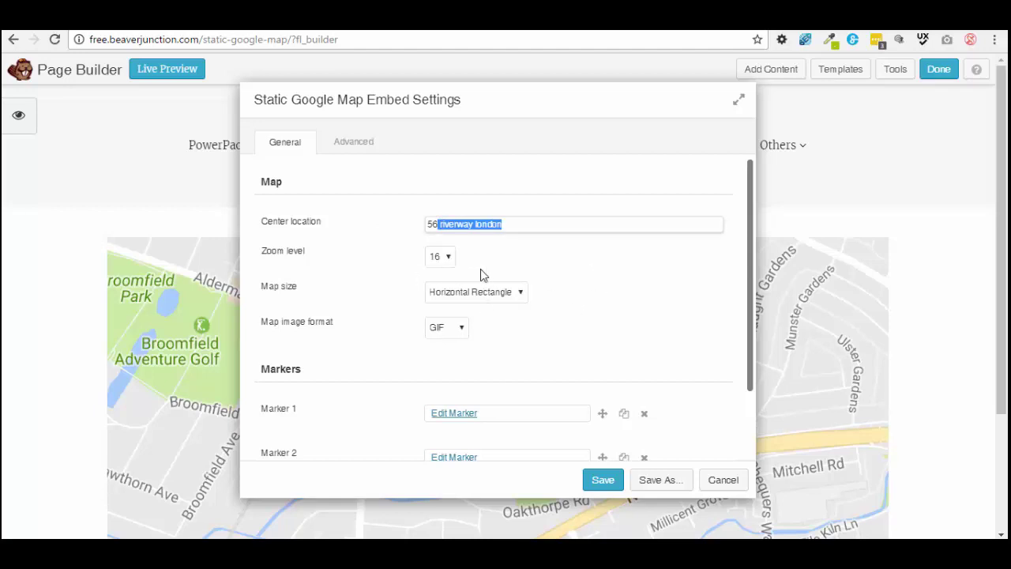
{"action": "scroll", "coordinate": [636, 298], "scroll_direction": "down", "scroll_amount": 1}
{"action": "left_click", "coordinate": [522, 222]}
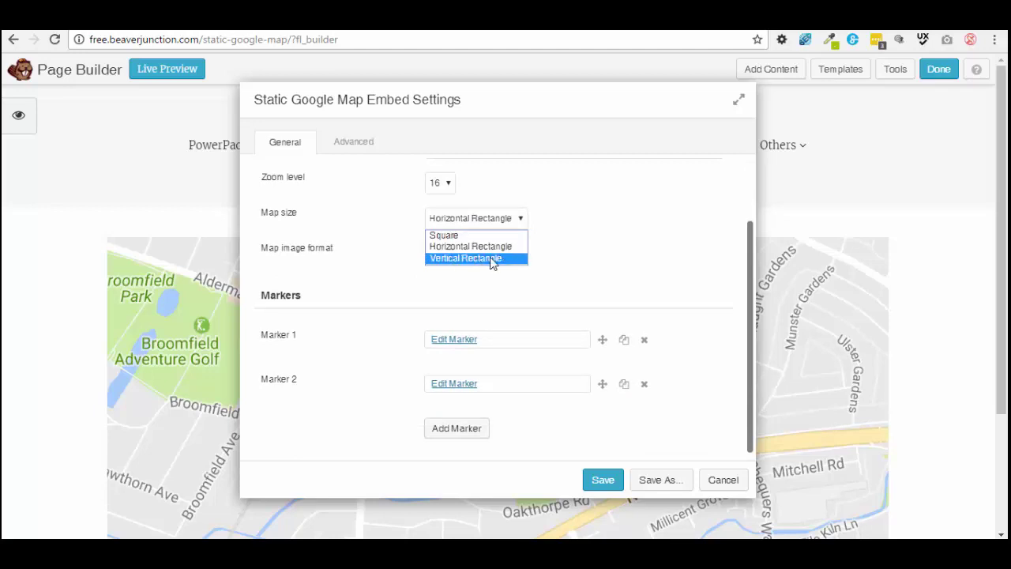
{"action": "left_click", "coordinate": [653, 266]}
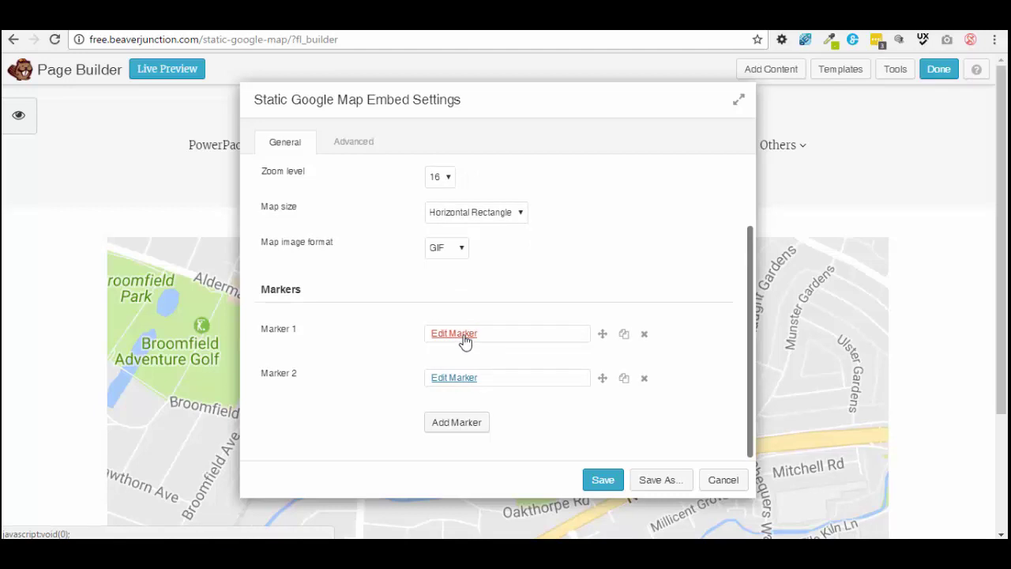
Step: Check the settings of Marker 1 and close the static map settings without saving
{"action": "left_click", "coordinate": [463, 340]}
{"action": "mouse_move", "coordinate": [530, 105]}
{"action": "left_mouse_down"}
{"action": "mouse_move", "coordinate": [720, 307]}
{"action": "mouse_move", "coordinate": [655, 465]}
{"action": "mouse_move", "coordinate": [564, 447]}
{"action": "mouse_move", "coordinate": [542, 427]}
{"action": "mouse_move", "coordinate": [479, 222]}
{"action": "mouse_move", "coordinate": [523, 143]}
{"action": "mouse_move", "coordinate": [515, 111]}
{"action": "left_mouse_up"}
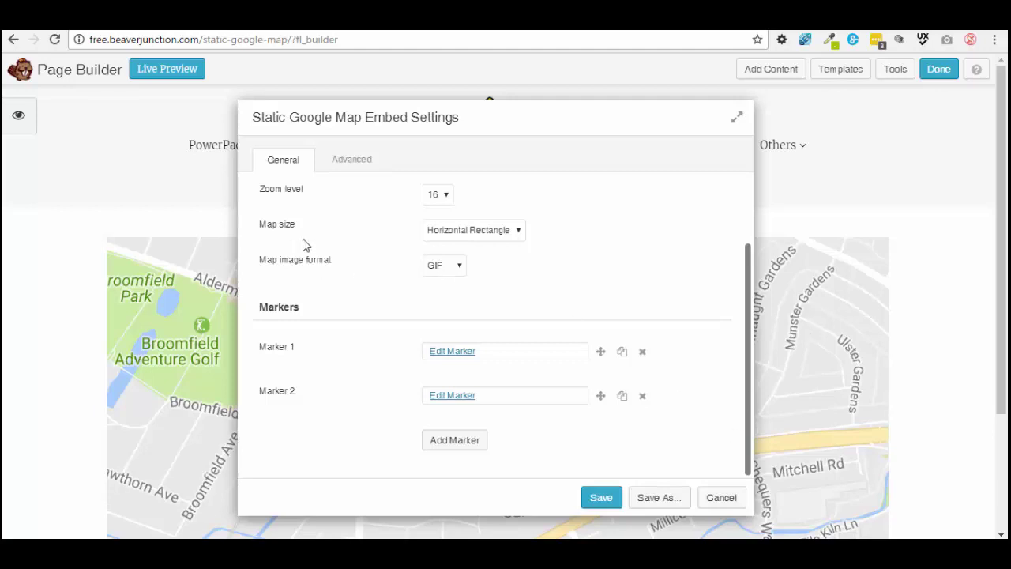
{"action": "left_click", "coordinate": [721, 497]}
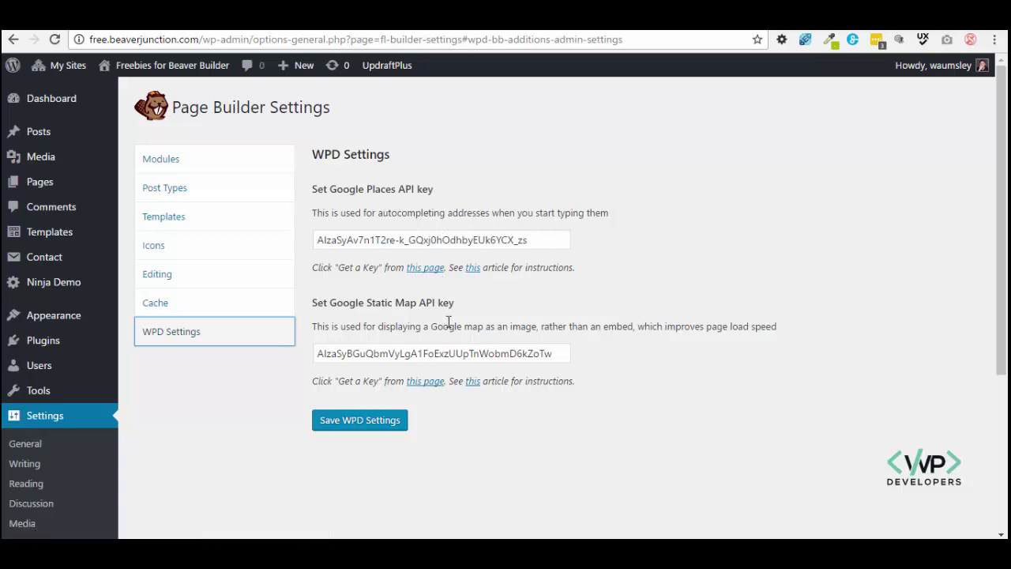
Step: Switch from the WPD Settings page to the video embeds demo page and view the demos listed under J7 Digital
{"action": "left_click", "coordinate": [667, 231]}
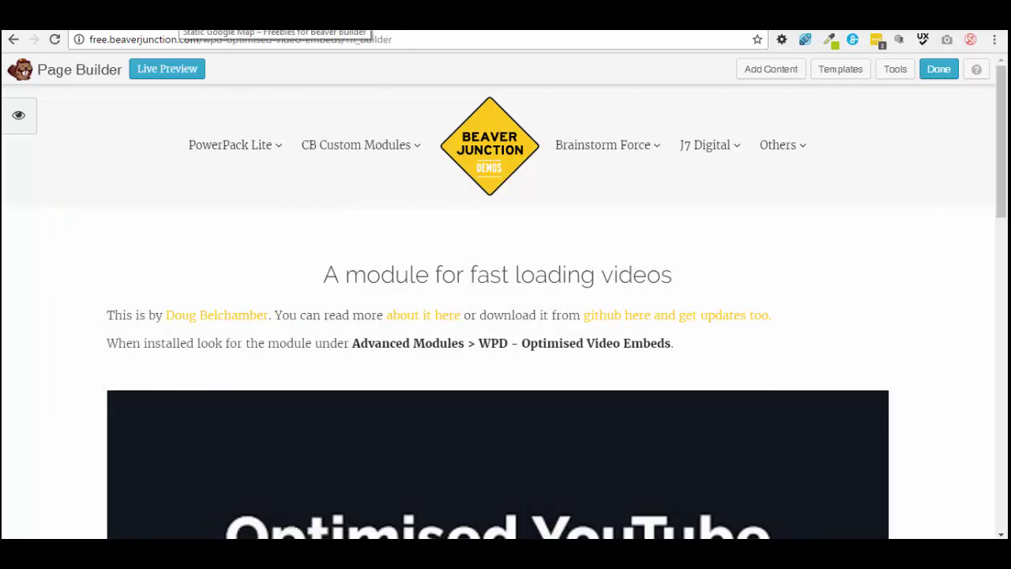
{"action": "mouse_move", "coordinate": [731, 144]}
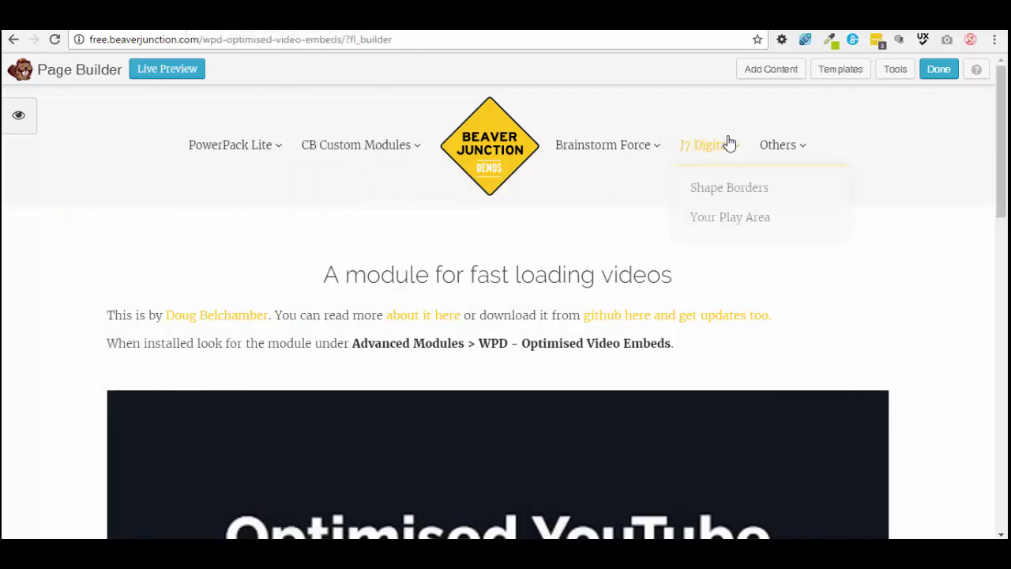
{"action": "left_click", "coordinate": [696, 185]}
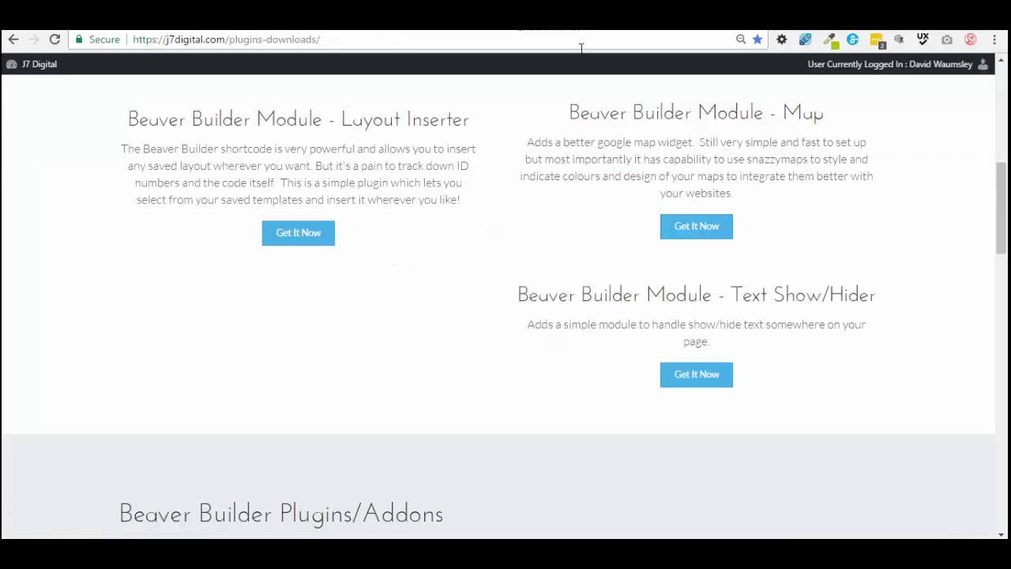
Step: Look through the Beaver Builder modules and plugins on J7 Digital's Plugins And Downloads page
{"action": "scroll", "coordinate": [705, 251], "scroll_direction": "up", "scroll_amount": 10}
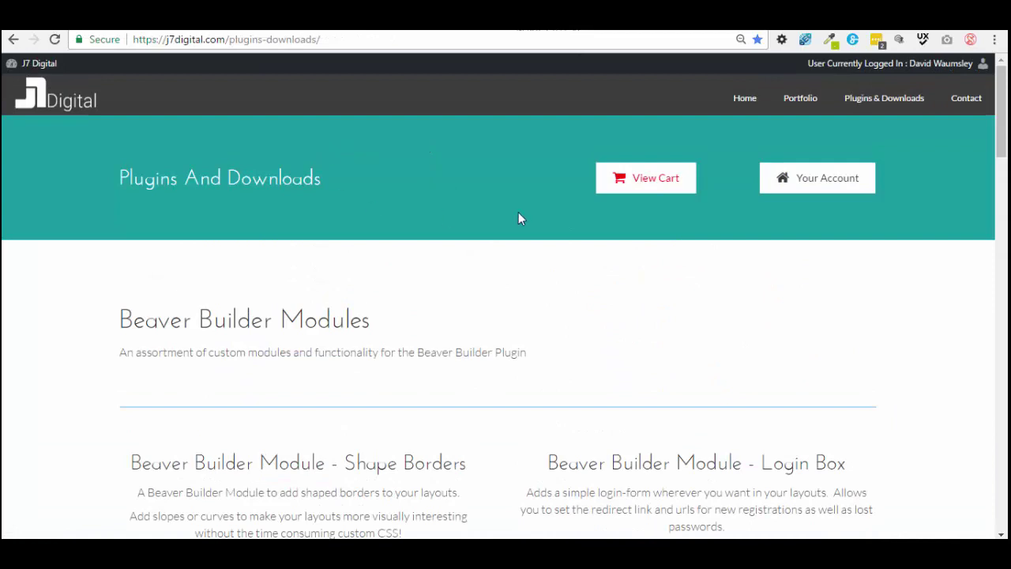
{"action": "scroll", "coordinate": [521, 214], "scroll_direction": "down", "scroll_amount": 5}
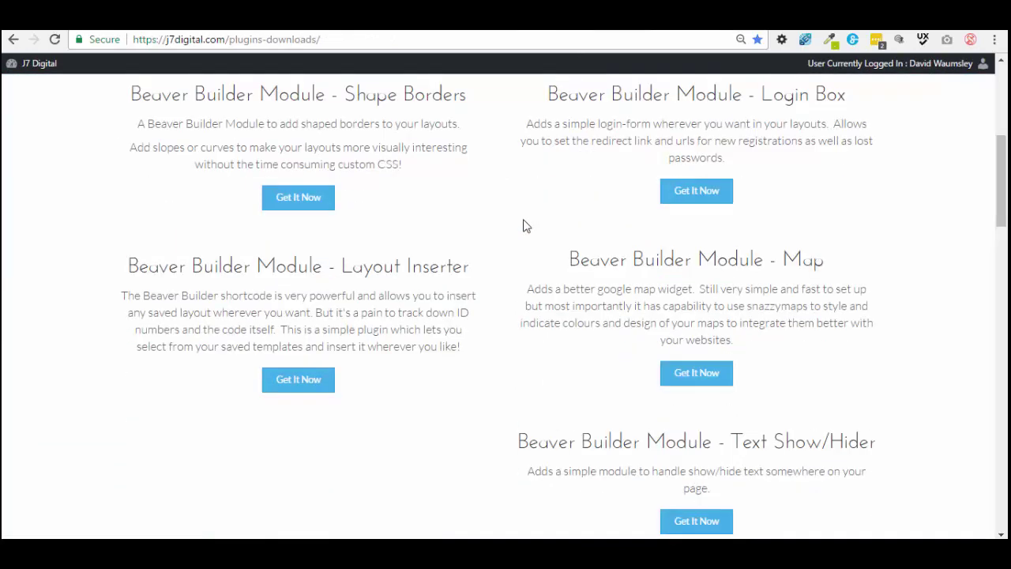
{"action": "scroll", "coordinate": [523, 230], "scroll_direction": "up", "scroll_amount": 1}
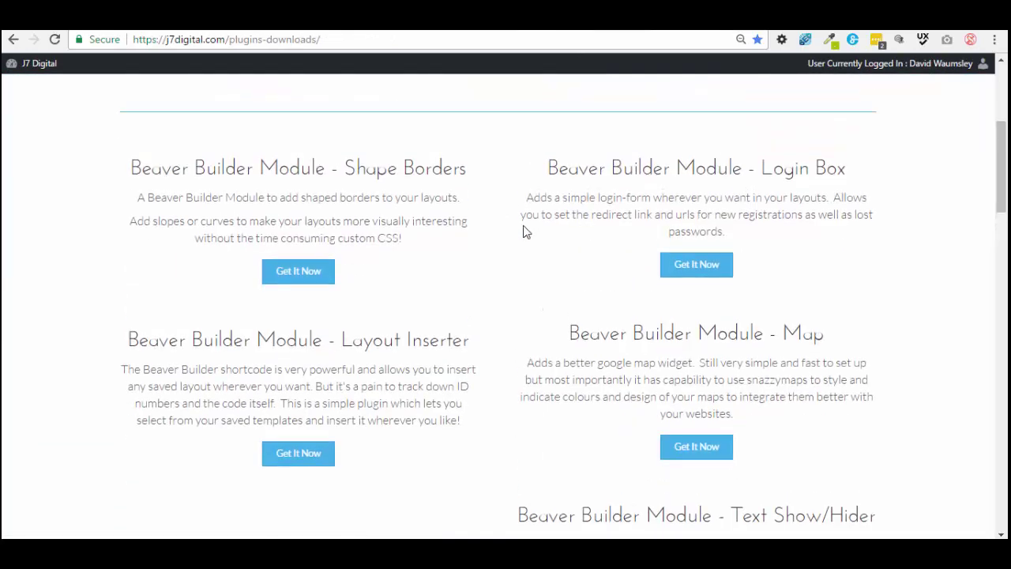
{"action": "scroll", "coordinate": [527, 232], "scroll_direction": "down", "scroll_amount": 1}
{"action": "scroll", "coordinate": [526, 232], "scroll_direction": "down", "scroll_amount": 3}
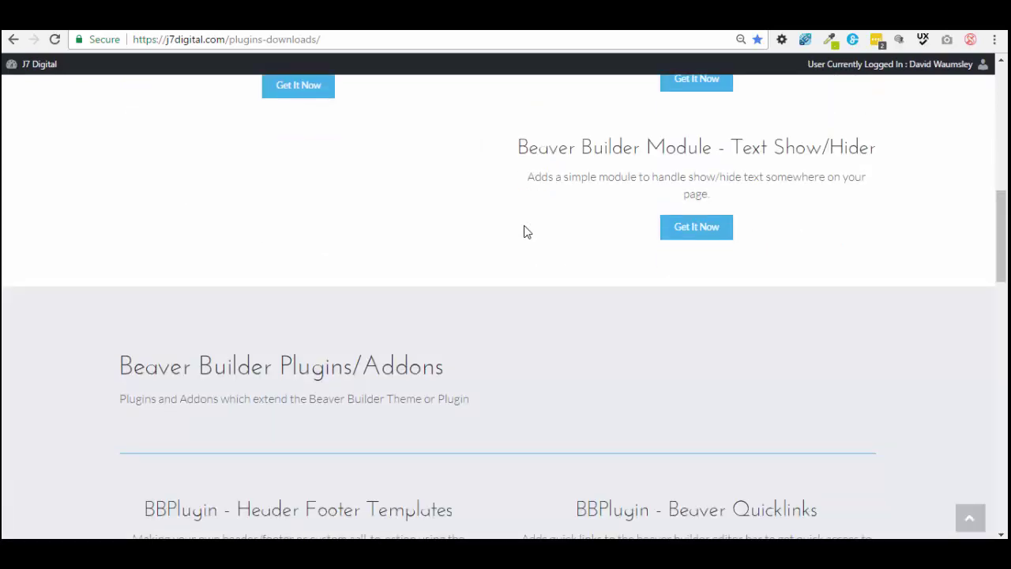
{"action": "scroll", "coordinate": [521, 237], "scroll_direction": "down", "scroll_amount": 2}
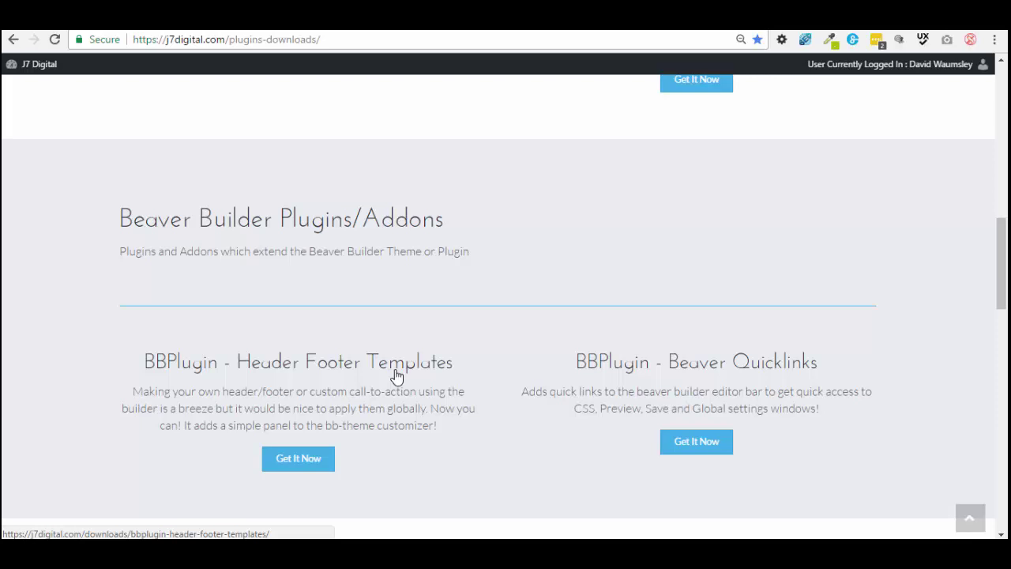
{"action": "scroll", "coordinate": [613, 324], "scroll_direction": "up", "scroll_amount": 5}
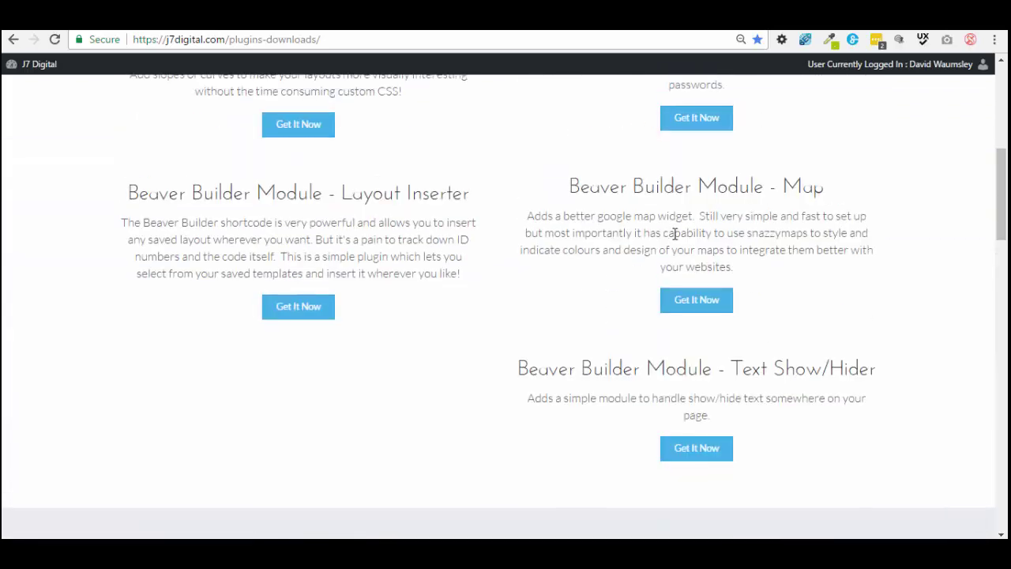
{"action": "scroll", "coordinate": [723, 245], "scroll_direction": "up", "scroll_amount": 2}
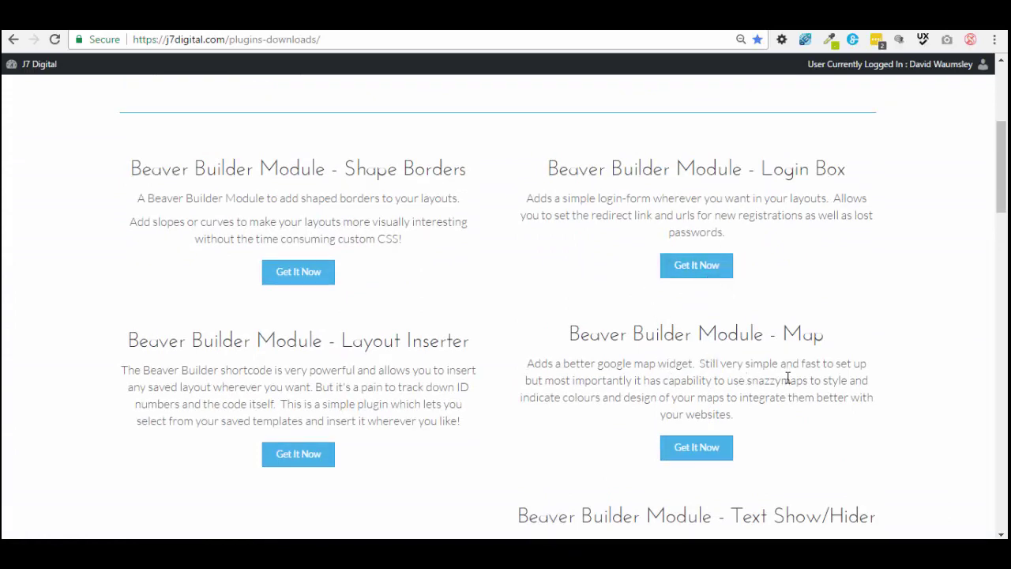
{"action": "scroll", "coordinate": [786, 377], "scroll_direction": "down", "scroll_amount": 1}
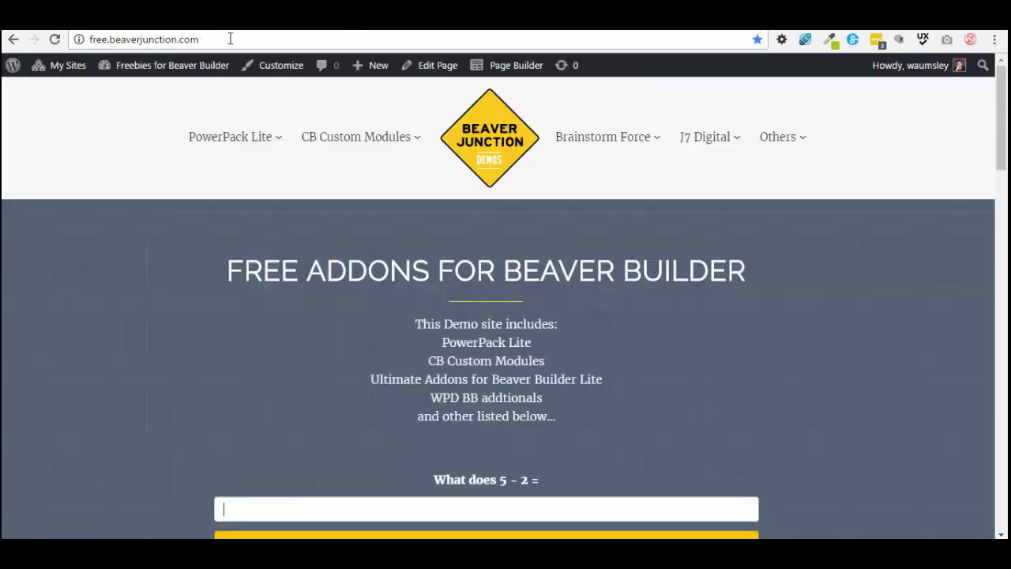
Step: From the demo site's homepage, view the row designs on J7 Digital's Shape Borders demo page and return to the homepage
{"action": "mouse_move", "coordinate": [705, 138]}
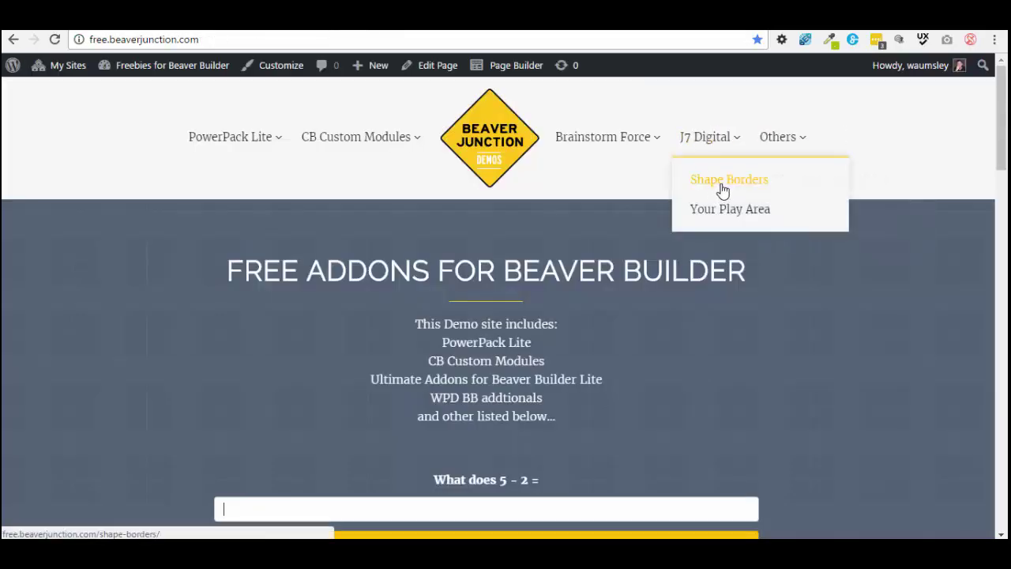
{"action": "left_click", "coordinate": [718, 190]}
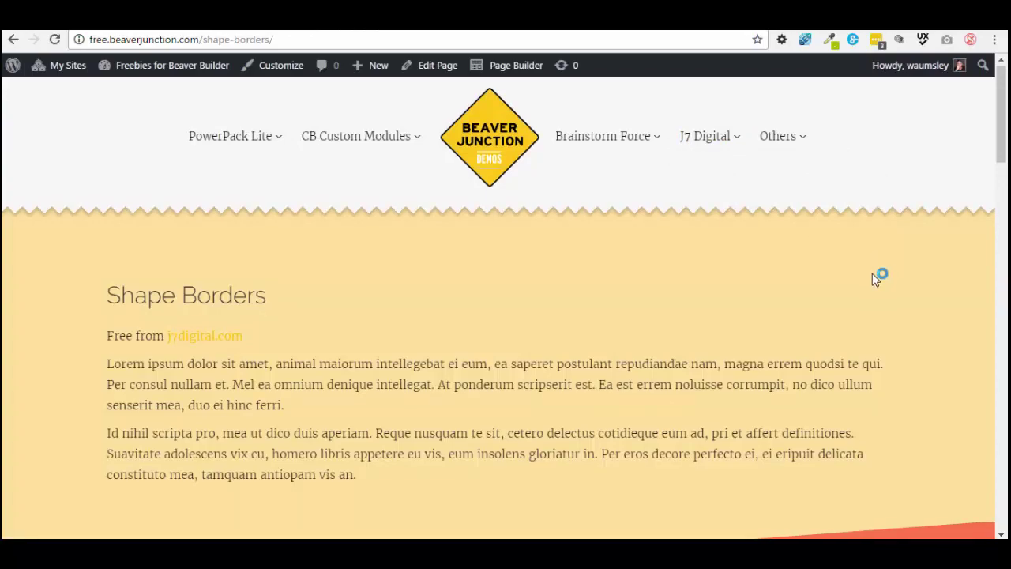
{"action": "scroll", "coordinate": [872, 273], "scroll_direction": "down", "scroll_amount": 10}
{"action": "scroll", "coordinate": [789, 315], "scroll_direction": "down", "scroll_amount": 4}
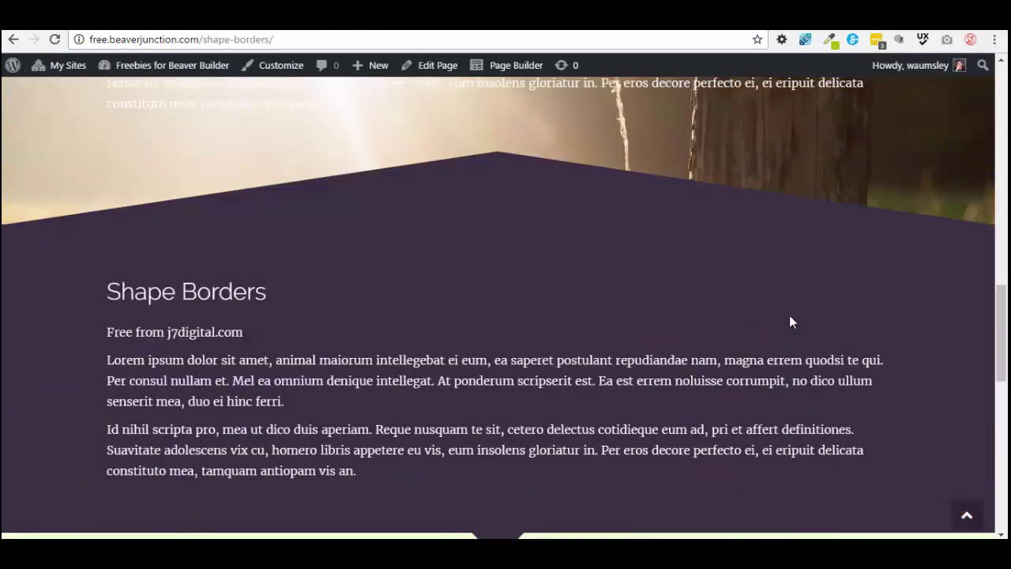
{"action": "scroll", "coordinate": [789, 316], "scroll_direction": "up", "scroll_amount": 9}
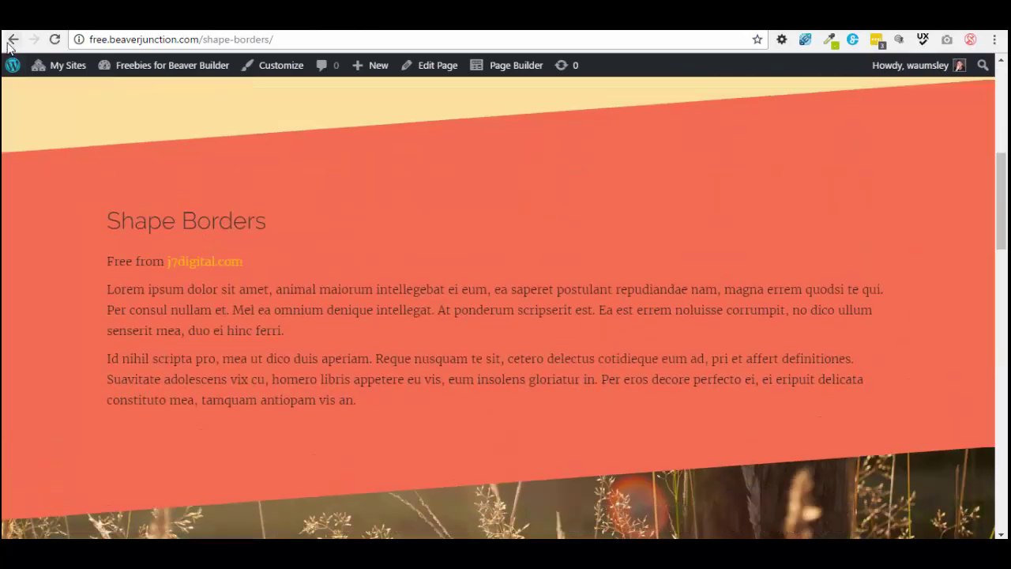
{"action": "left_click", "coordinate": [13, 39]}
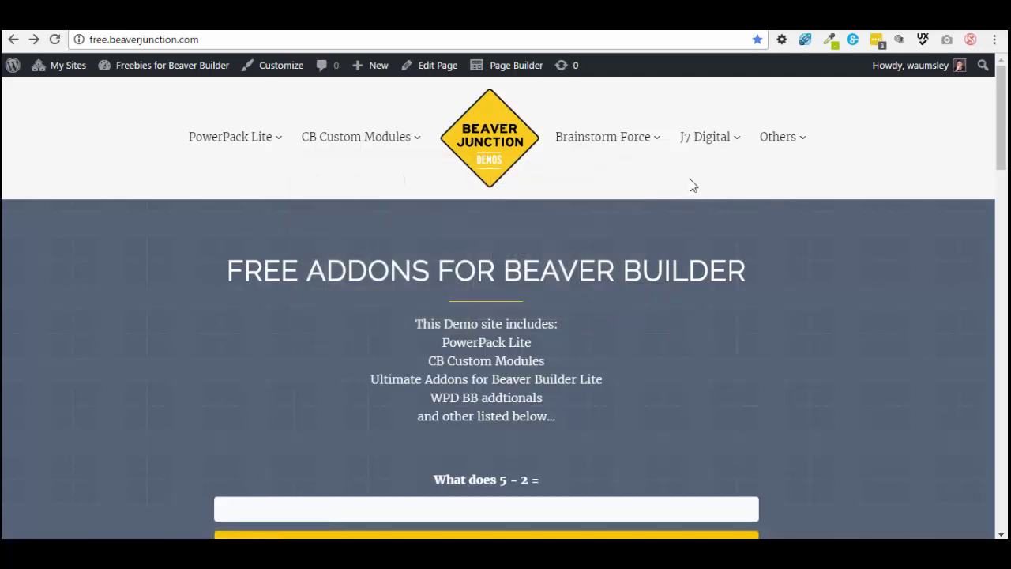
Step: View the demos listed under PowerPack Lite, and read the plugin's features on its WordPress.org page
{"action": "mouse_move", "coordinate": [223, 142]}
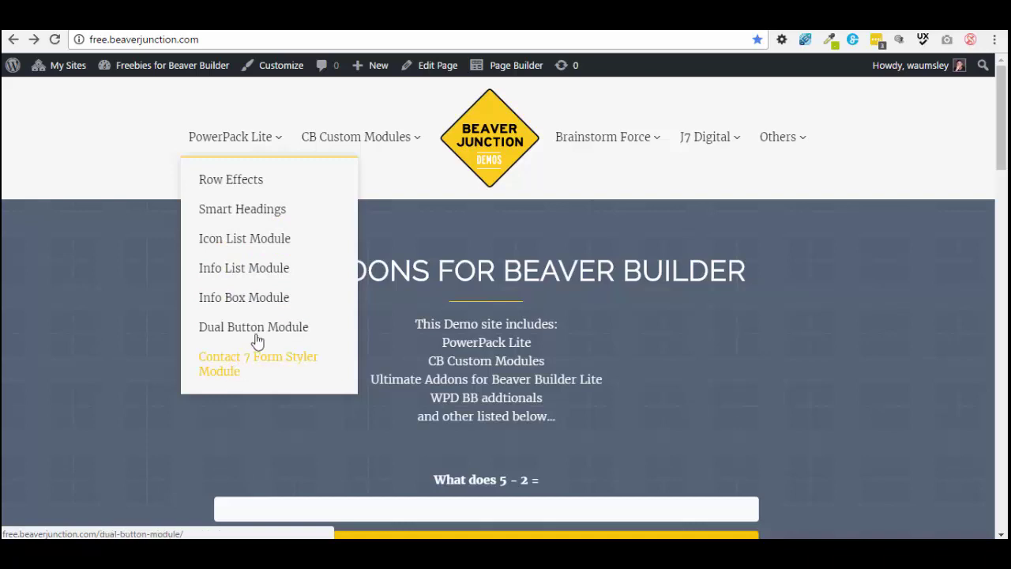
{"action": "mouse_move", "coordinate": [266, 147]}
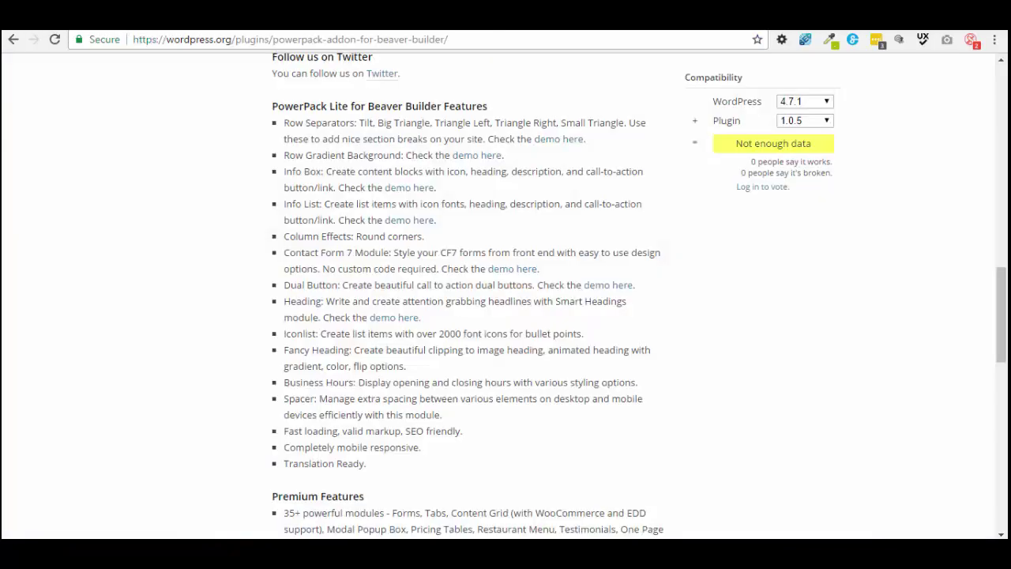
{"action": "scroll", "coordinate": [537, 237], "scroll_direction": "up", "scroll_amount": 12}
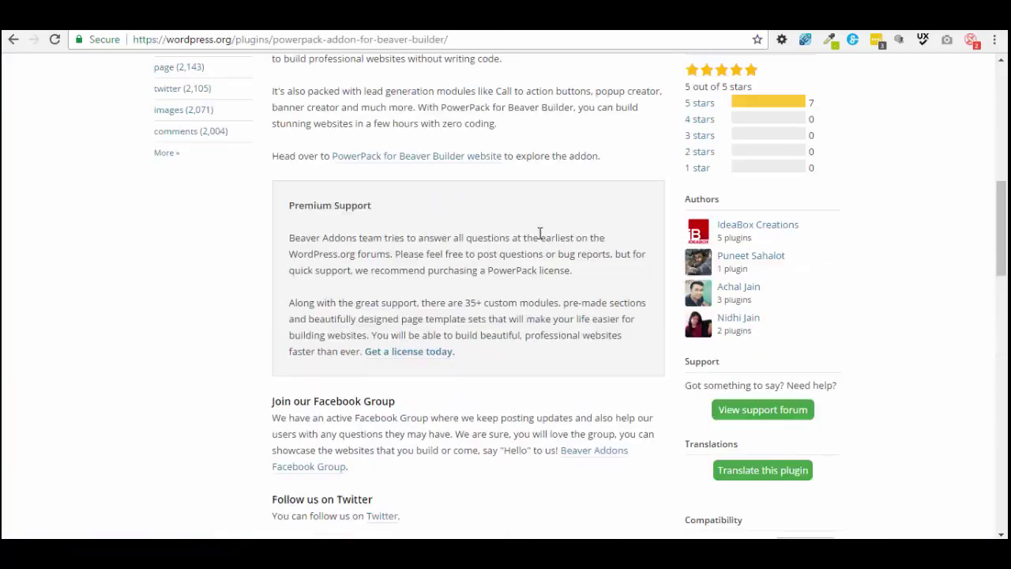
{"action": "scroll", "coordinate": [989, 220], "scroll_direction": "down", "scroll_amount": 8}
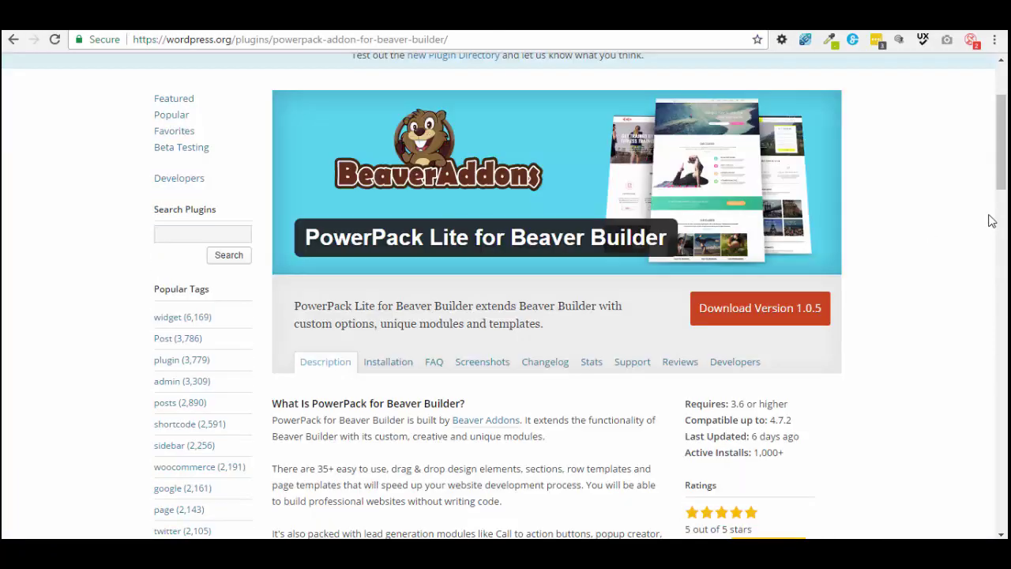
{"action": "scroll", "coordinate": [989, 221], "scroll_direction": "down", "scroll_amount": 3}
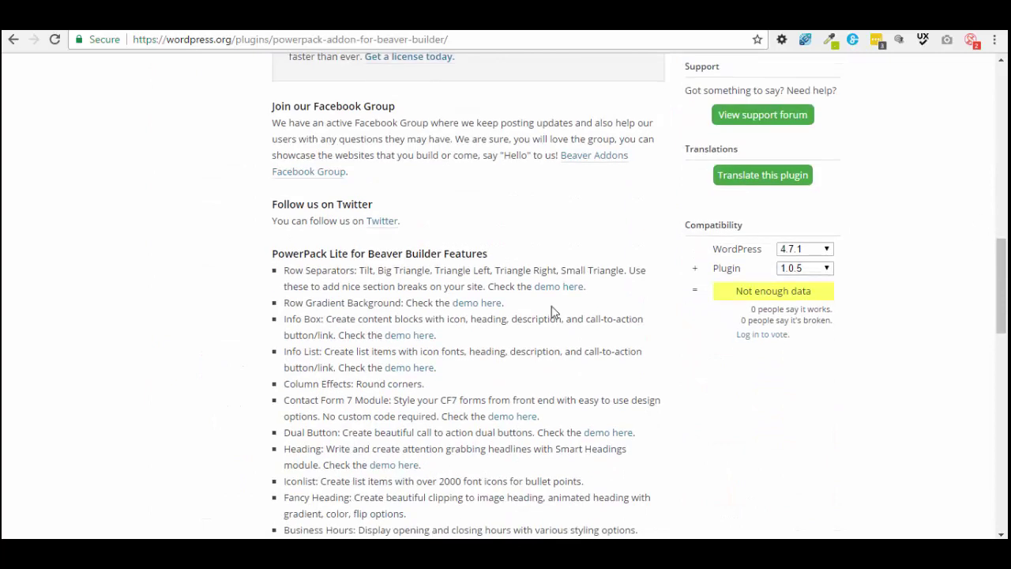
{"action": "scroll", "coordinate": [428, 303], "scroll_direction": "down", "scroll_amount": 1}
{"action": "scroll", "coordinate": [366, 300], "scroll_direction": "down", "scroll_amount": 1}
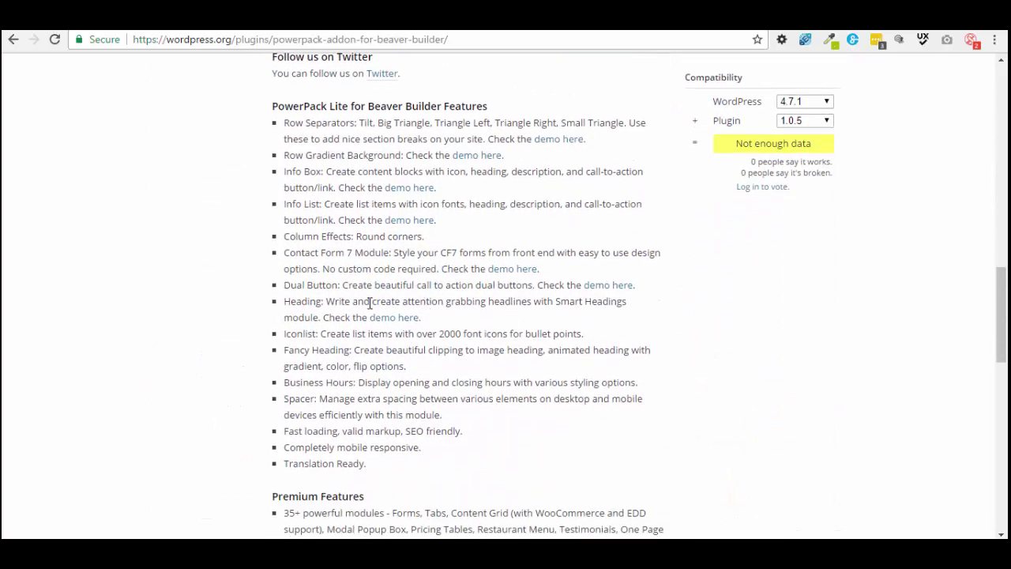
{"action": "scroll", "coordinate": [387, 387], "scroll_direction": "down", "scroll_amount": 1}
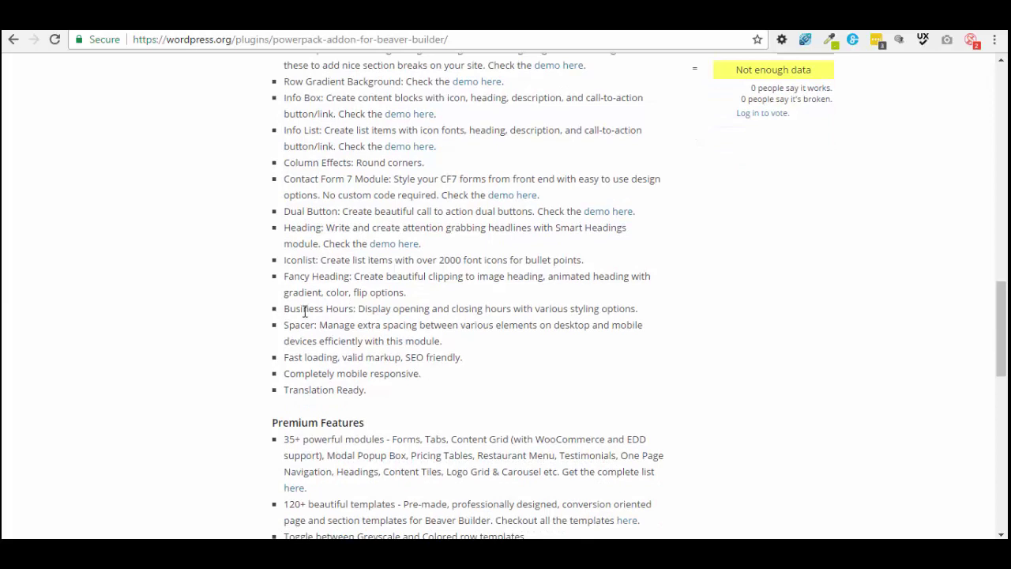
Step: Highlight the Business Hours and Fancy Heading entries in the PowerPack Lite feature list and look over the surrounding sections
{"action": "left_click_drag", "start_coordinate": [296, 309], "coordinate": [348, 315]}
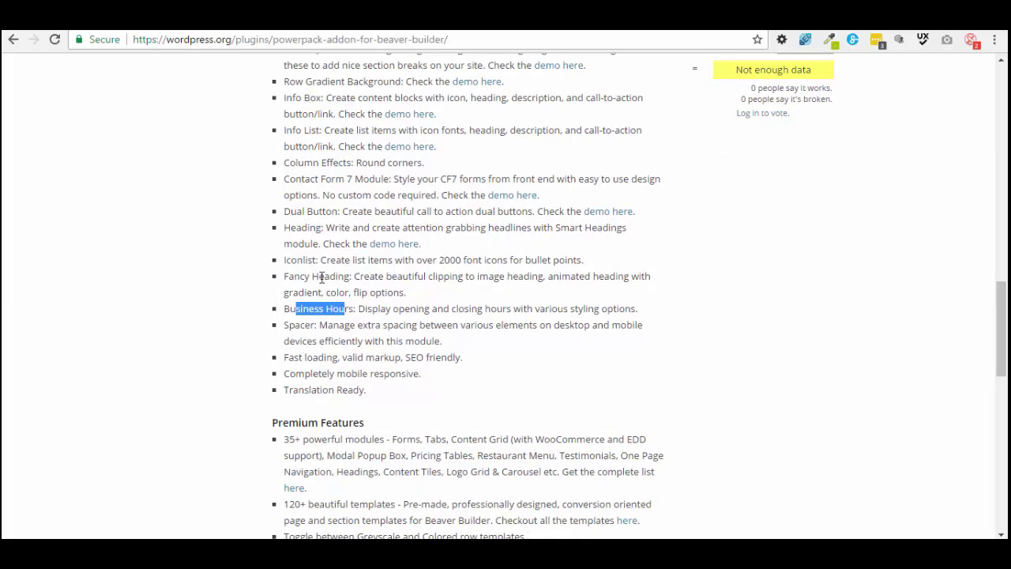
{"action": "left_click_drag", "start_coordinate": [293, 277], "coordinate": [345, 278]}
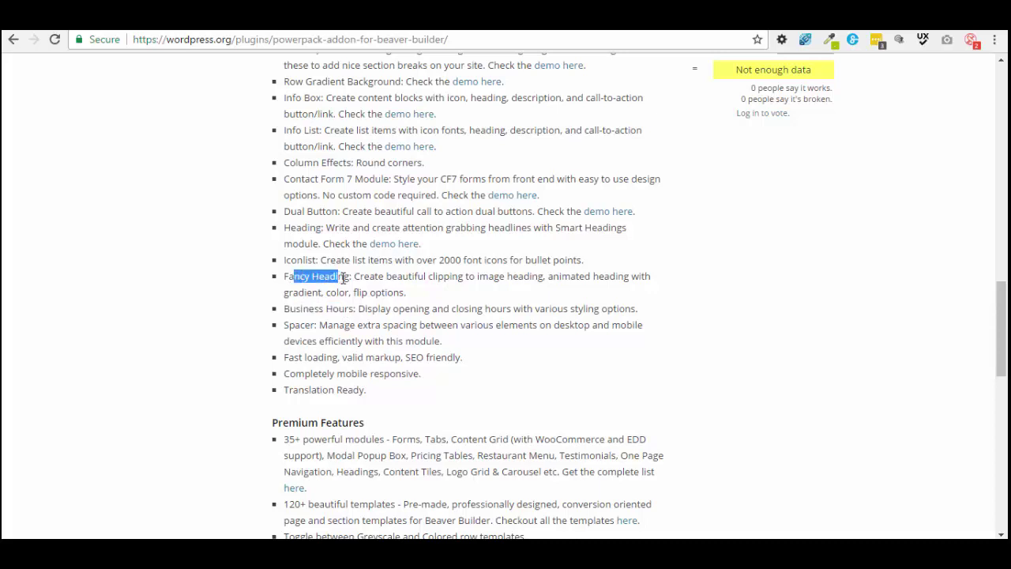
{"action": "scroll", "coordinate": [395, 311], "scroll_direction": "down", "scroll_amount": 1}
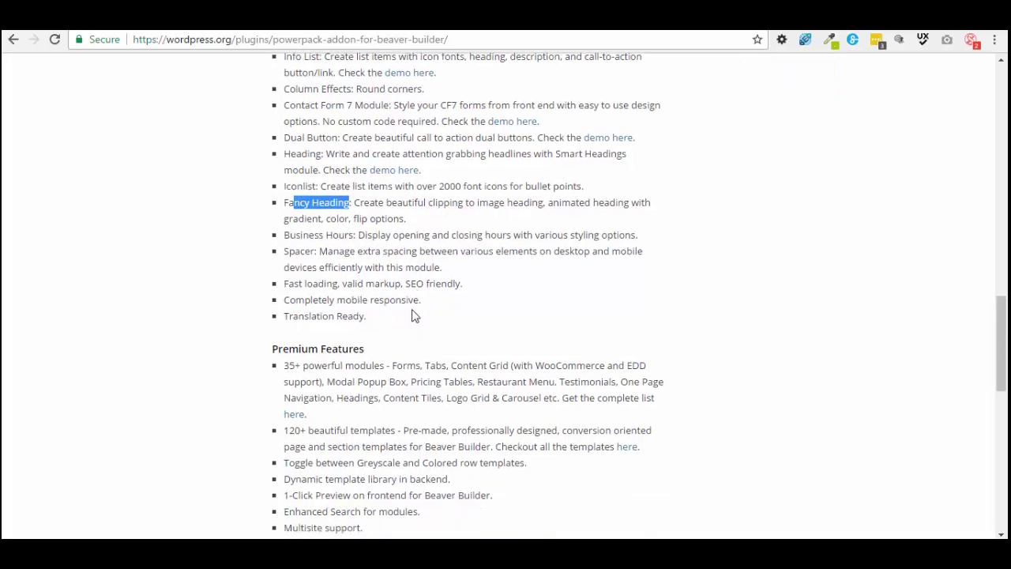
{"action": "scroll", "coordinate": [454, 316], "scroll_direction": "up", "scroll_amount": 5}
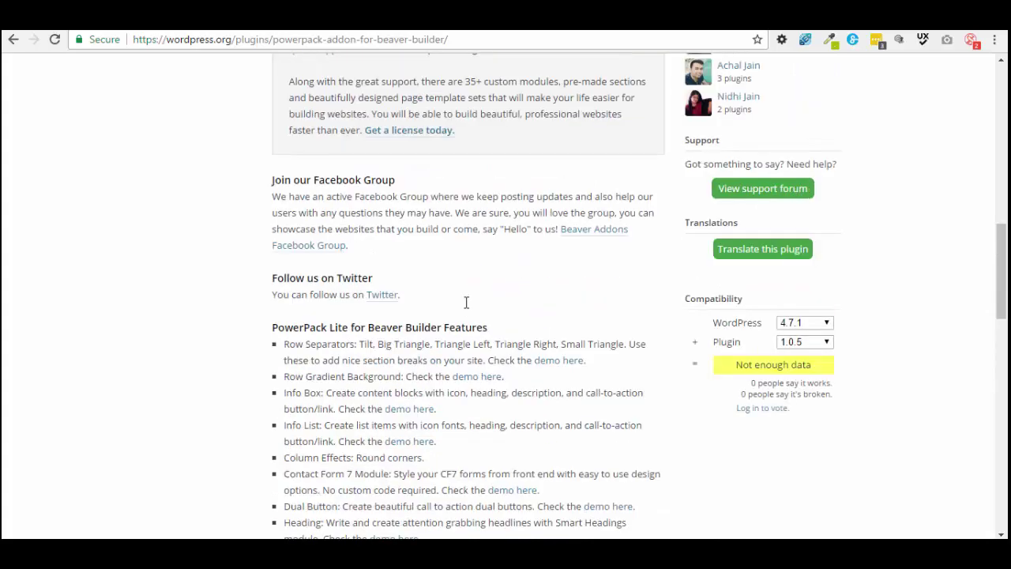
Step: Look over the support details and introductory description on PowerPack Lite's WordPress.org plugin page
{"action": "scroll", "coordinate": [481, 314], "scroll_direction": "up", "scroll_amount": 2}
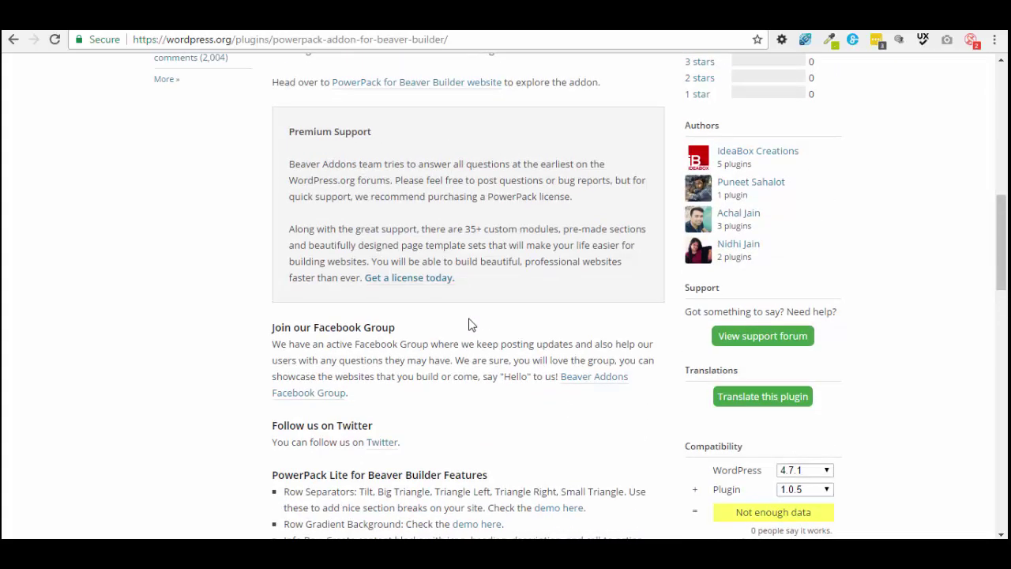
{"action": "scroll", "coordinate": [468, 324], "scroll_direction": "up", "scroll_amount": 5}
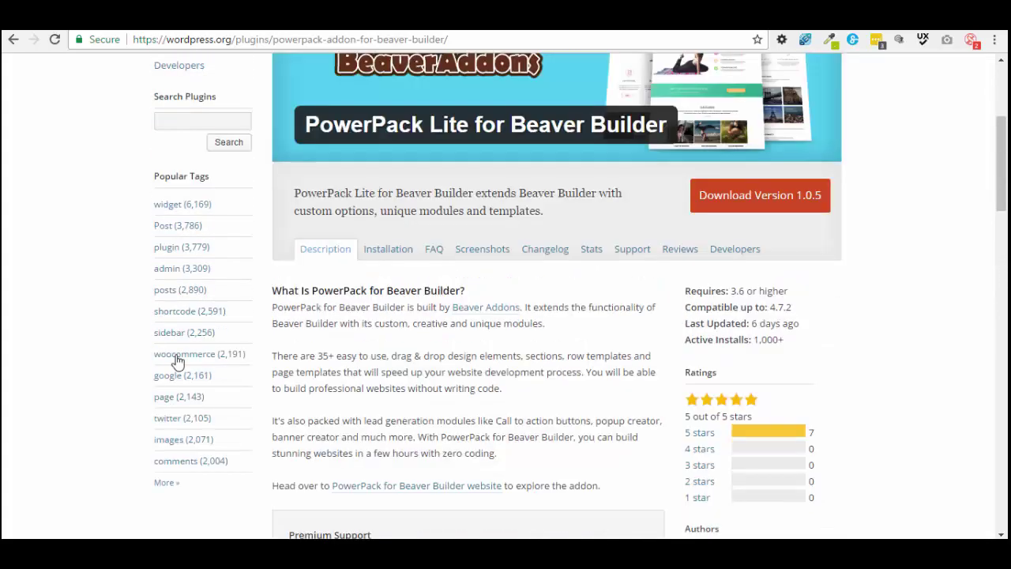
{"action": "scroll", "coordinate": [179, 361], "scroll_direction": "up", "scroll_amount": 1}
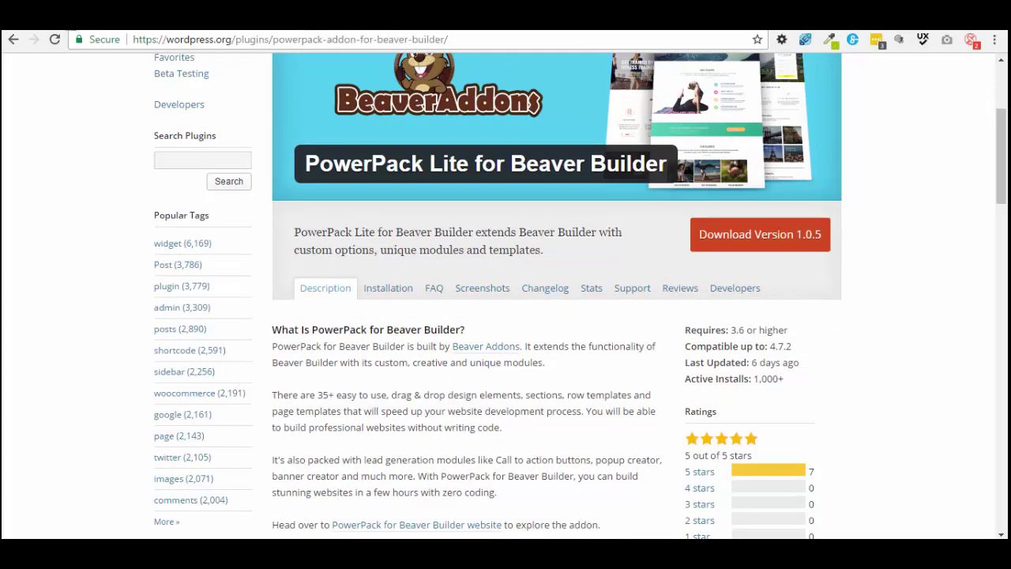
Step: Return to the demo site's homepage and view its Other Demos section and the list of PowerPack Lite modules
{"action": "key", "text": "ctrl+Tab"}
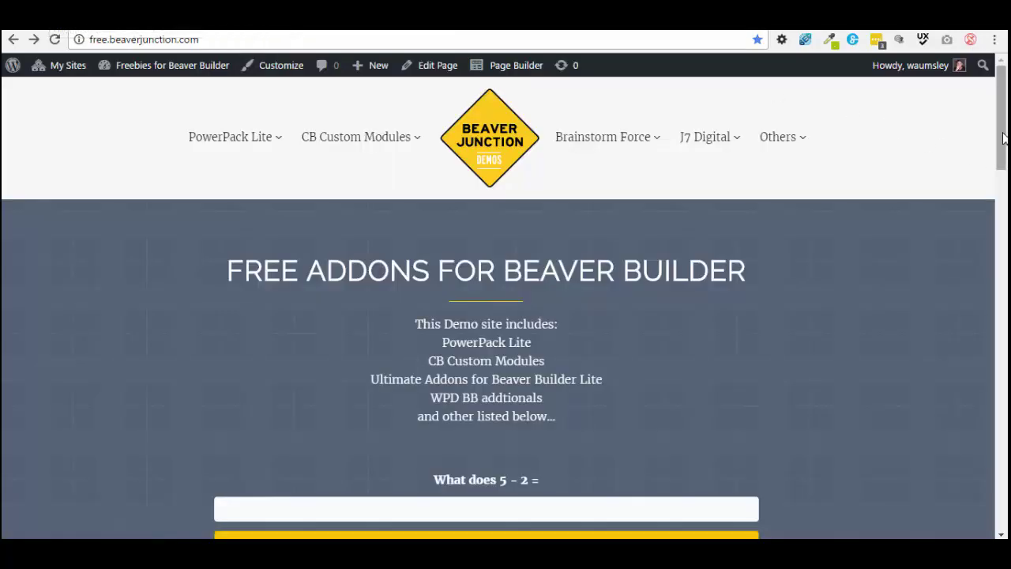
{"action": "left_click_drag", "start_coordinate": [1002, 138], "coordinate": [989, 526]}
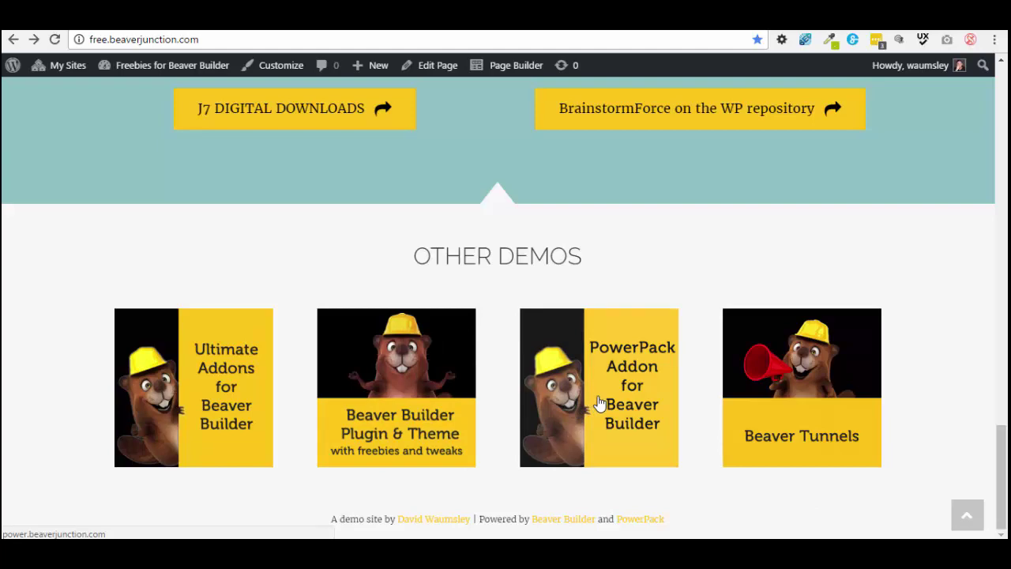
{"action": "left_click_drag", "start_coordinate": [1000, 474], "coordinate": [1000, 127]}
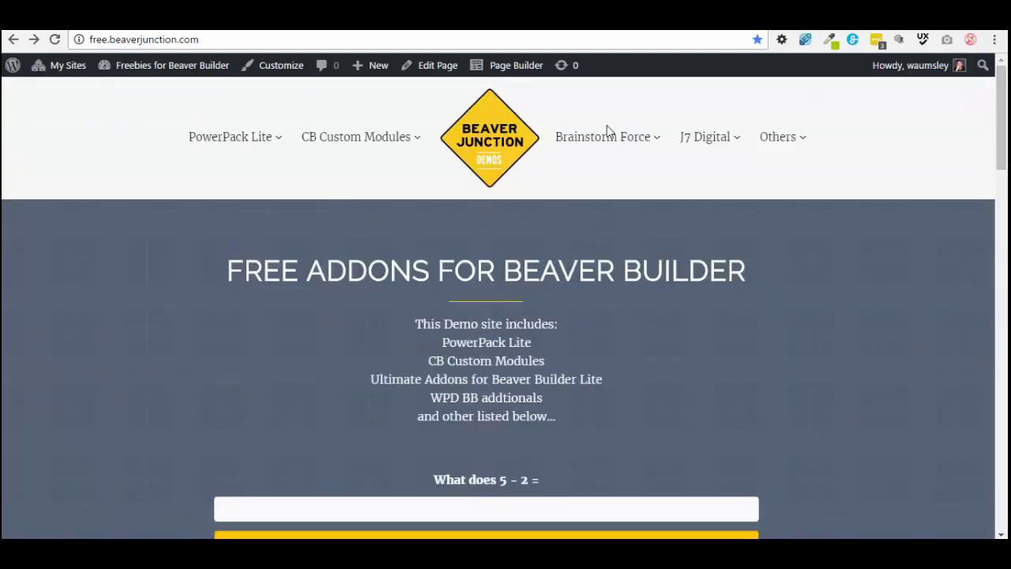
{"action": "mouse_move", "coordinate": [582, 135]}
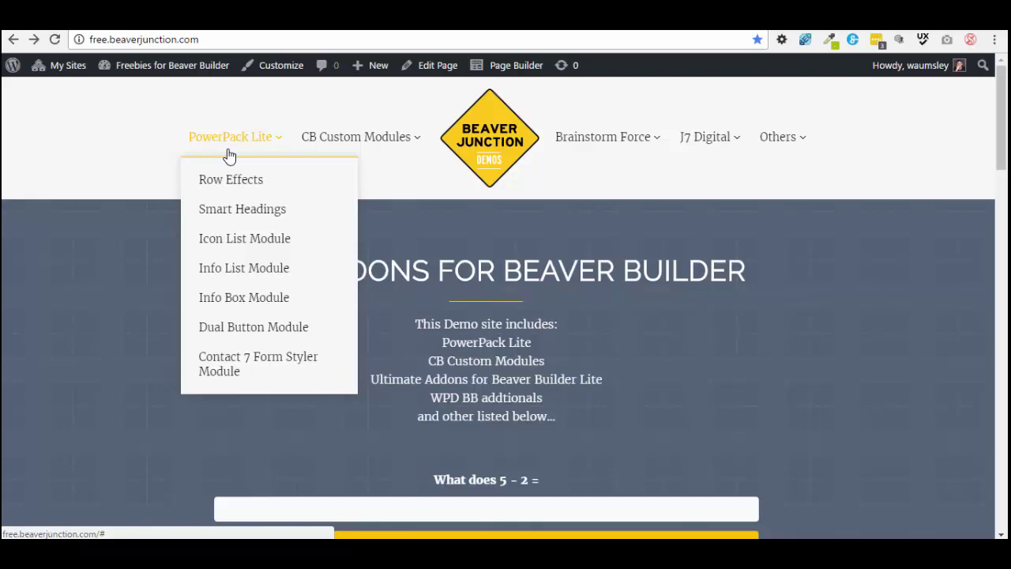
{"action": "mouse_move", "coordinate": [442, 154]}
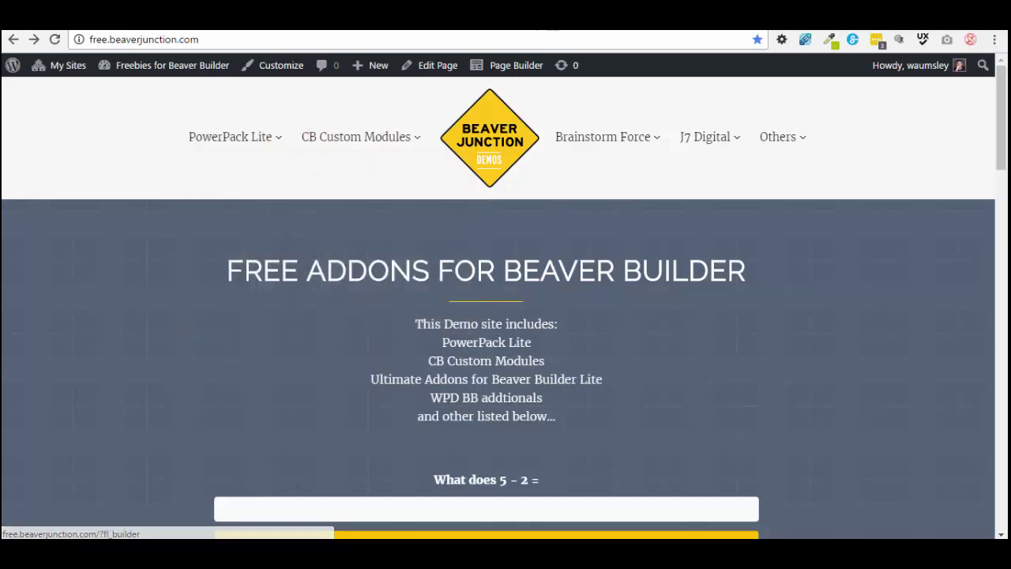
Step: Read the Lite feature list and plugin description on the Ultimate Addons for Beaver Builder - Lite page on WordPress.org
{"action": "key", "text": "ctrl+Tab"}
{"action": "scroll", "coordinate": [842, 280], "scroll_direction": "up", "scroll_amount": 15}
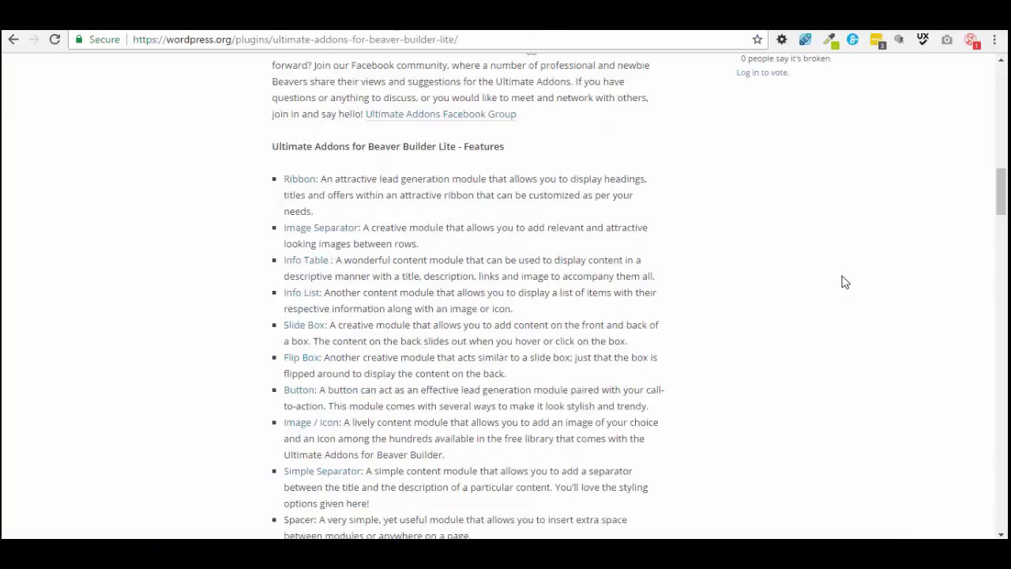
{"action": "scroll", "coordinate": [842, 274], "scroll_direction": "down", "scroll_amount": 15}
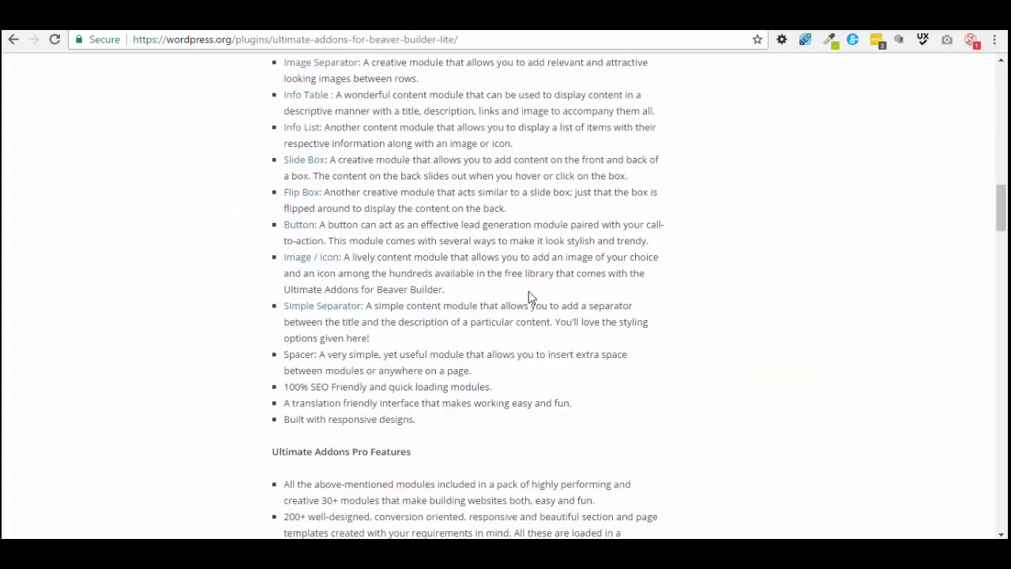
{"action": "scroll", "coordinate": [529, 297], "scroll_direction": "up", "scroll_amount": 1}
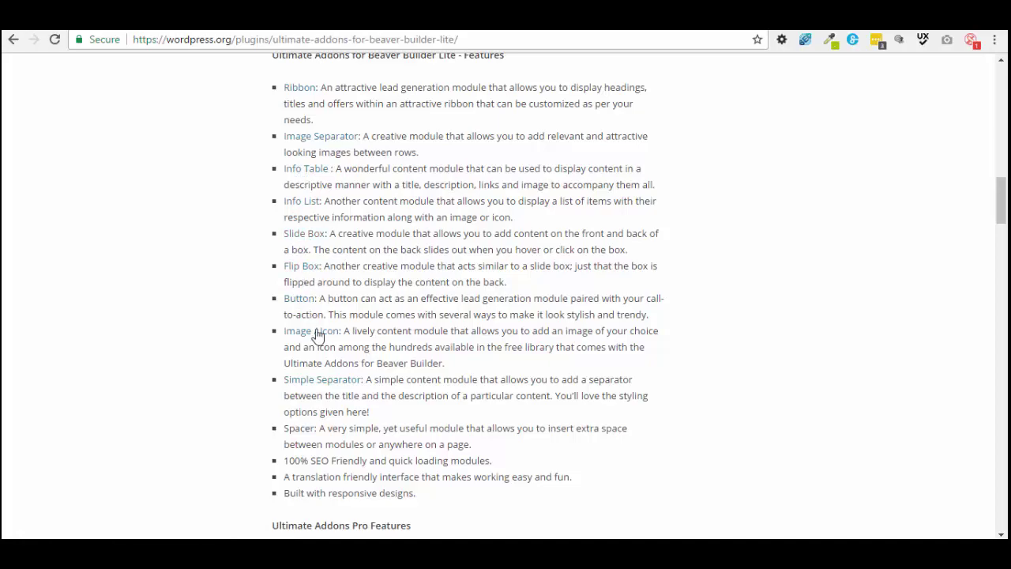
{"action": "scroll", "coordinate": [685, 394], "scroll_direction": "down", "scroll_amount": 7}
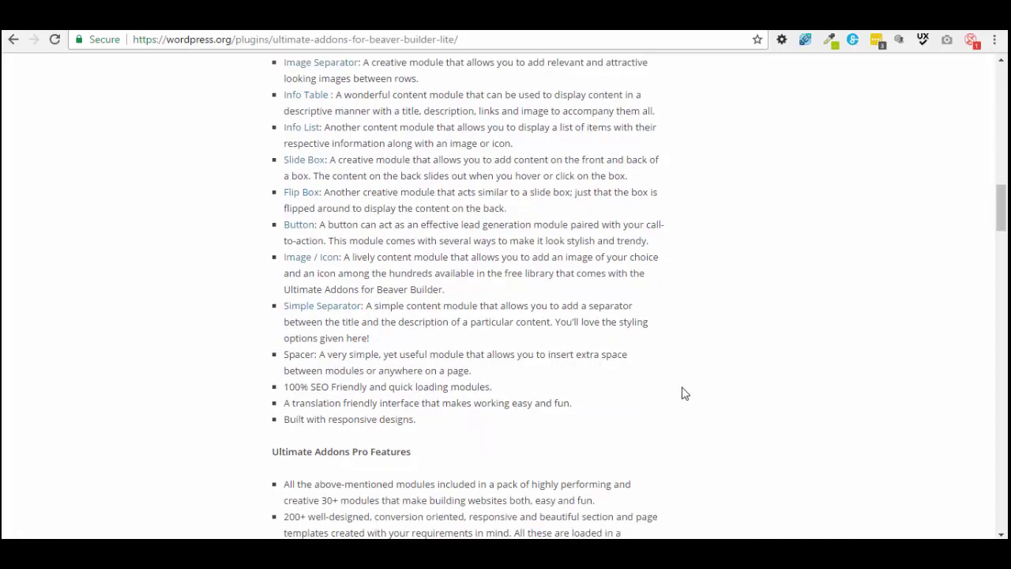
{"action": "scroll", "coordinate": [684, 394], "scroll_direction": "up", "scroll_amount": 3}
{"action": "scroll", "coordinate": [684, 394], "scroll_direction": "up", "scroll_amount": 15}
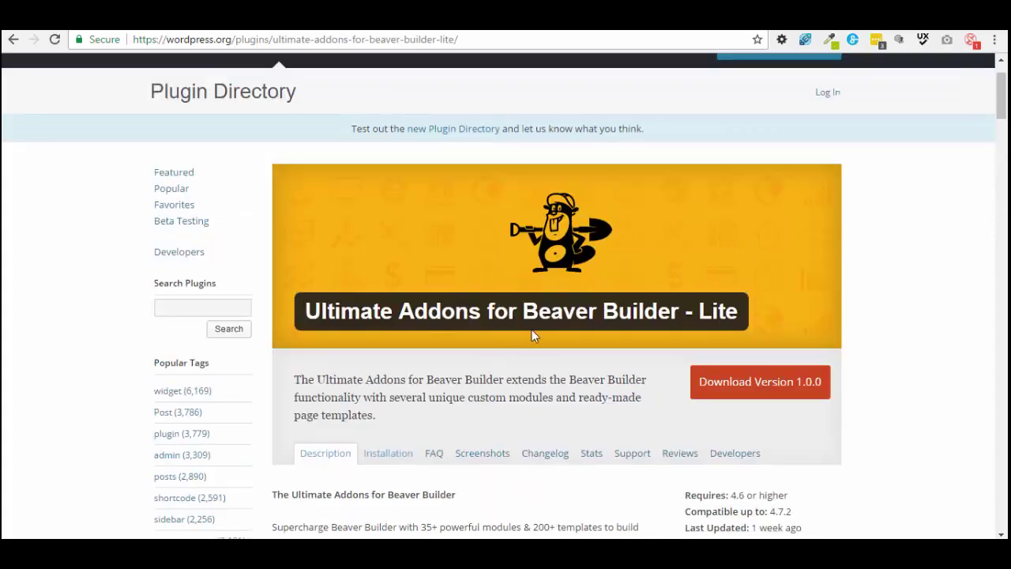
{"action": "scroll", "coordinate": [532, 332], "scroll_direction": "down", "scroll_amount": 2}
{"action": "scroll", "coordinate": [552, 426], "scroll_direction": "down", "scroll_amount": 2}
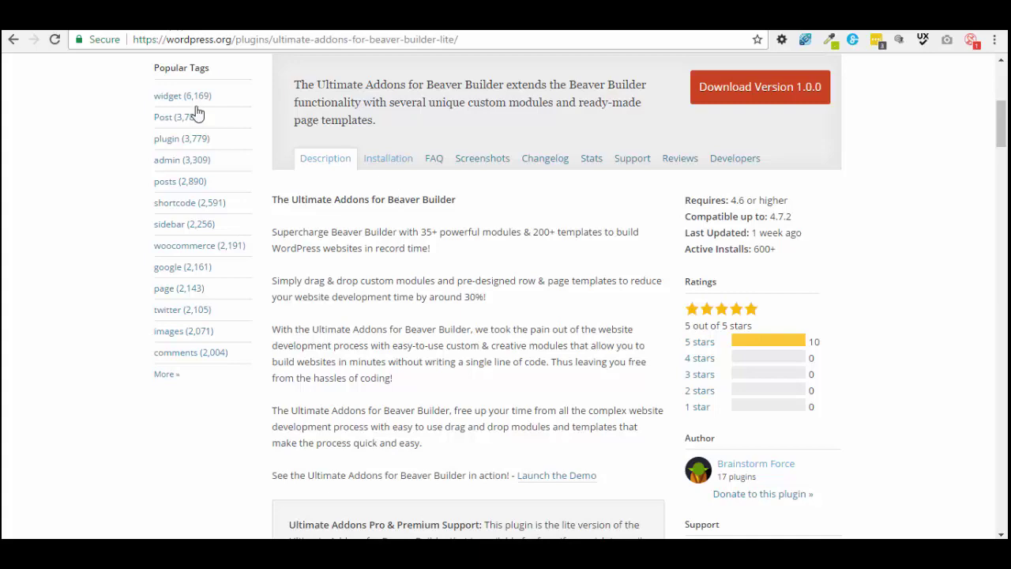
Step: Go back to the demo site's homepage and look at the linked sites under Other Demos
{"action": "key", "text": "ctrl+Tab"}
{"action": "scroll", "coordinate": [730, 331], "scroll_direction": "down", "scroll_amount": 8}
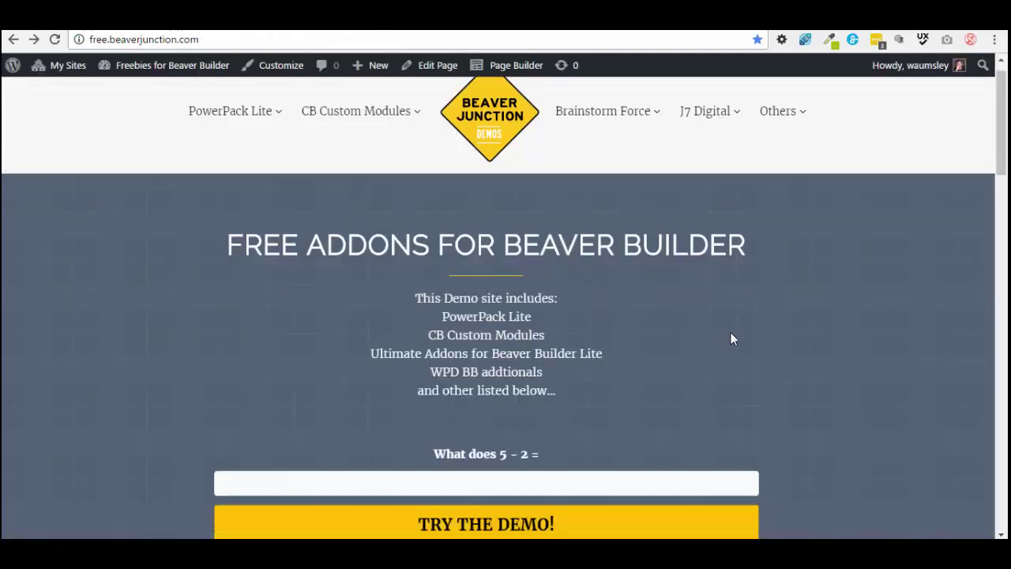
{"action": "scroll", "coordinate": [728, 339], "scroll_direction": "down", "scroll_amount": 10}
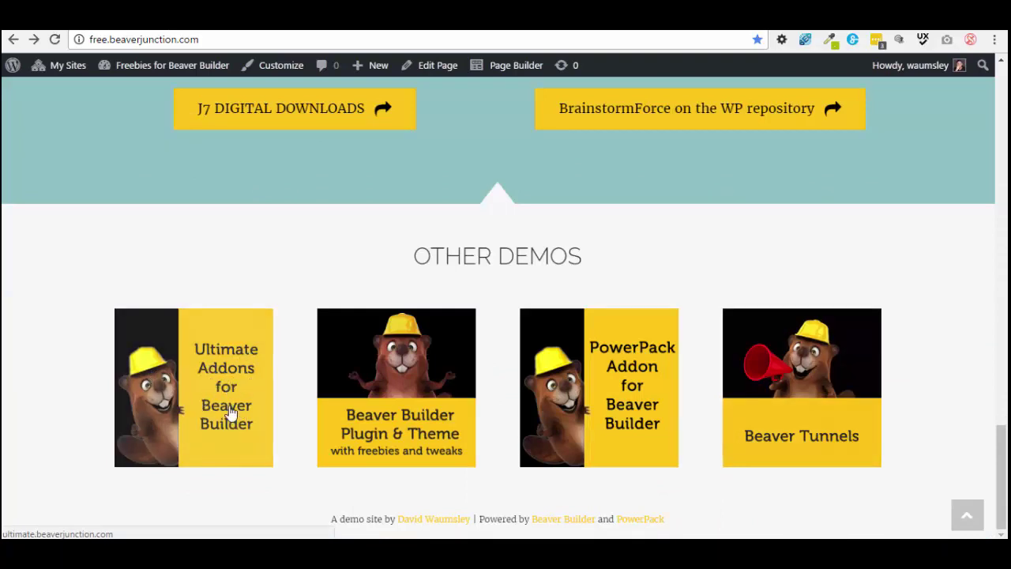
{"action": "left_click_drag", "start_coordinate": [1001, 470], "coordinate": [999, 111]}
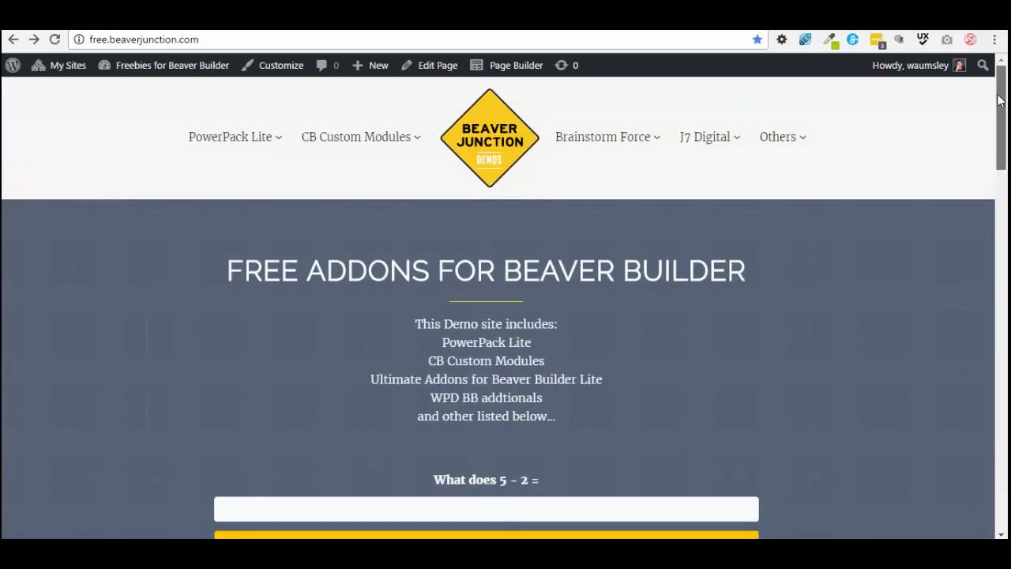
Step: Open the Scout entry of CB Custom Modules and view the Scout and Dust module demos on the developer's page
{"action": "mouse_move", "coordinate": [397, 138]}
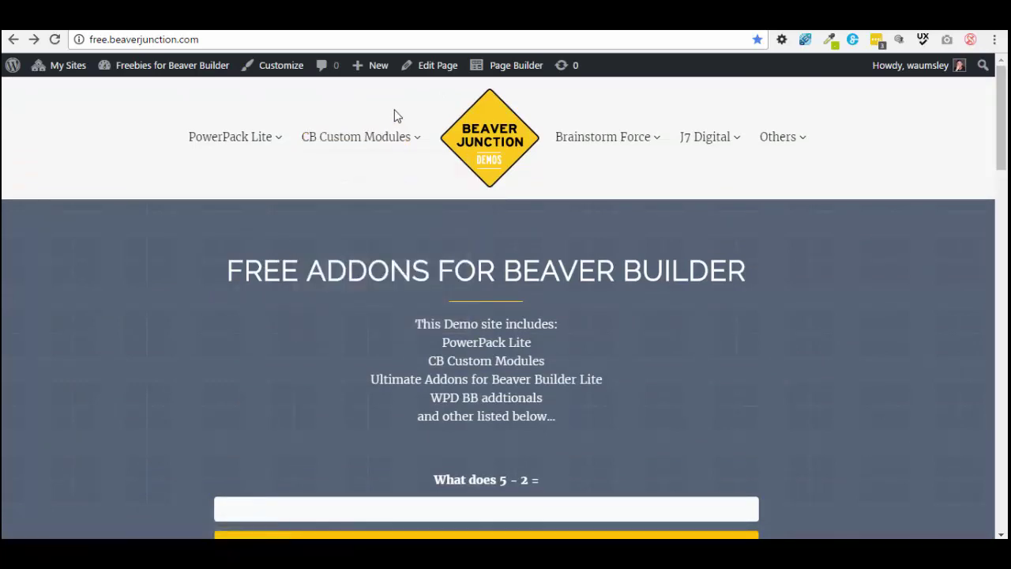
{"action": "mouse_move", "coordinate": [366, 139]}
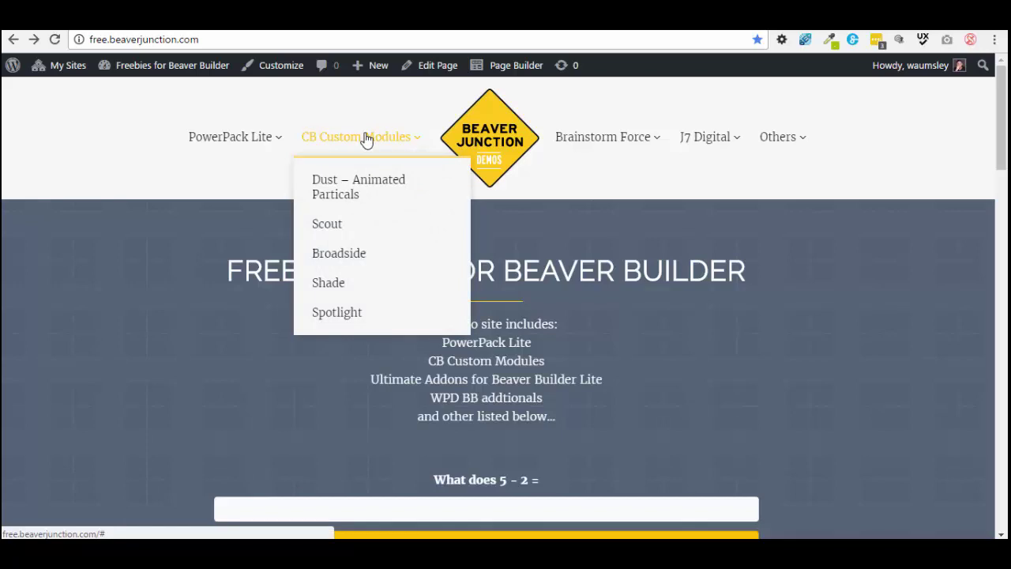
{"action": "mouse_move", "coordinate": [356, 183]}
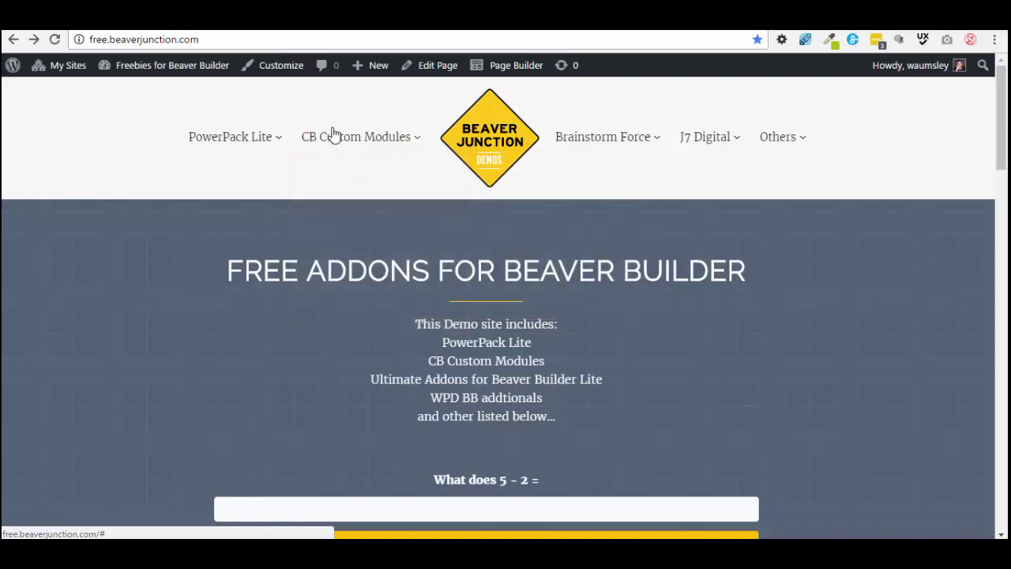
{"action": "mouse_move", "coordinate": [314, 147]}
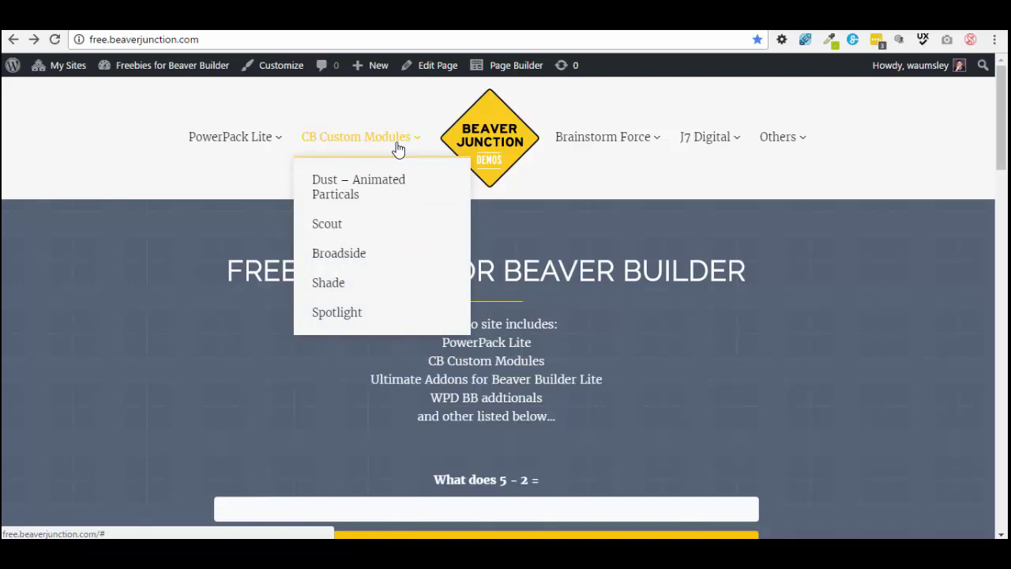
{"action": "left_click", "coordinate": [327, 223]}
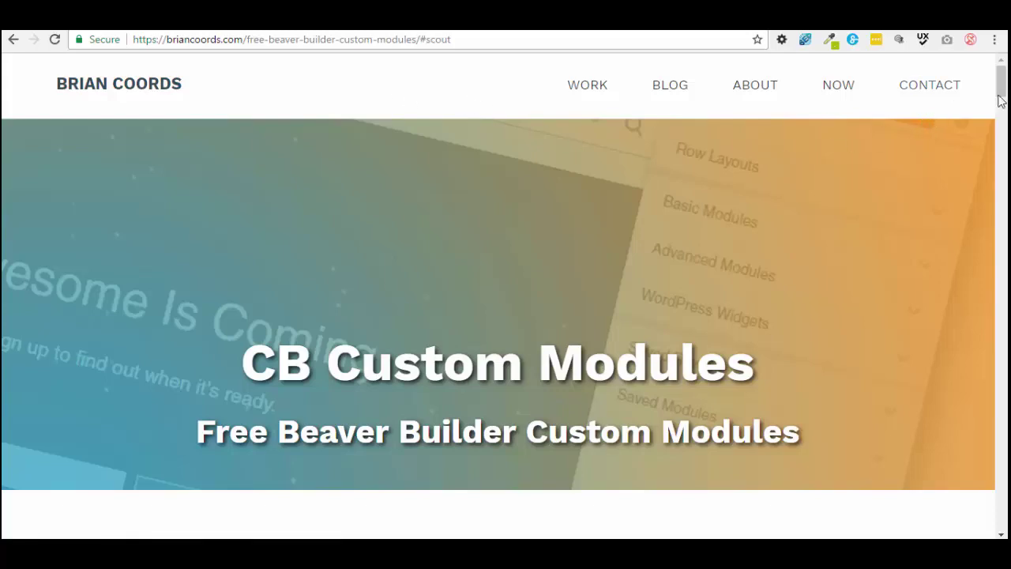
{"action": "left_click_drag", "start_coordinate": [1001, 101], "coordinate": [1005, 158]}
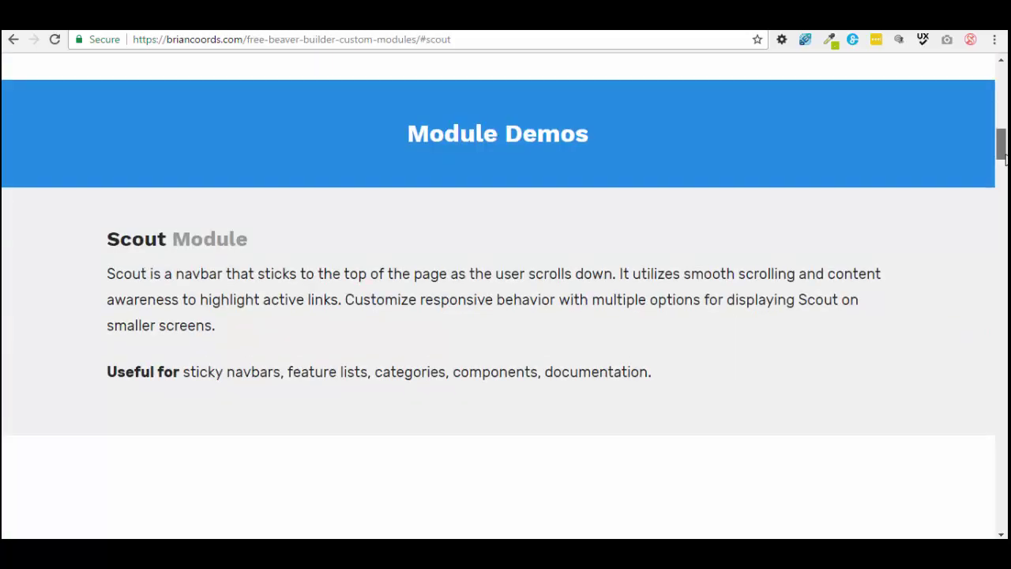
{"action": "scroll", "coordinate": [553, 237], "scroll_direction": "down", "scroll_amount": 5}
{"action": "scroll", "coordinate": [291, 139], "scroll_direction": "up", "scroll_amount": 1}
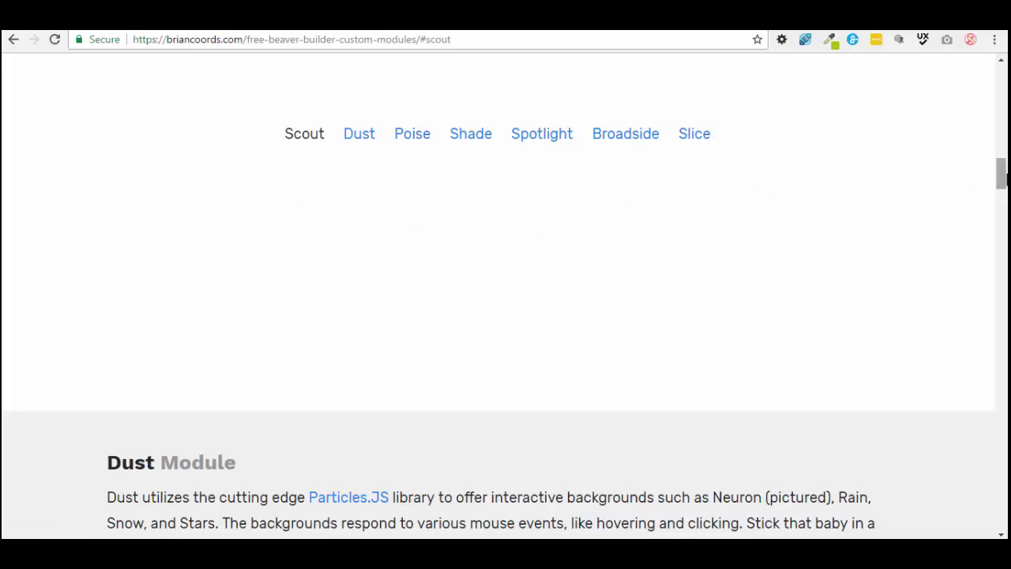
{"action": "left_click_drag", "start_coordinate": [1002, 178], "coordinate": [1001, 212]}
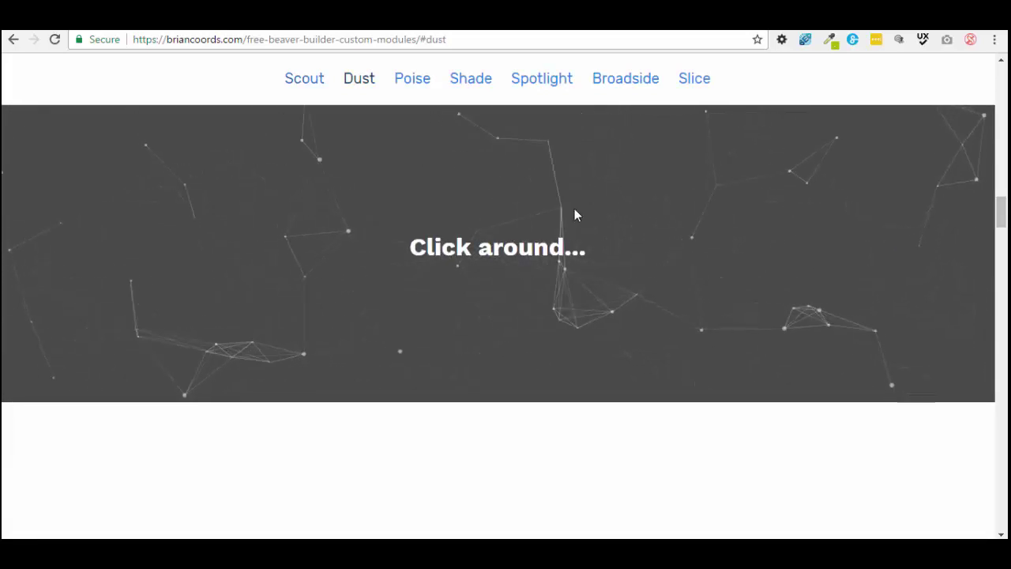
{"action": "left_click_drag", "start_coordinate": [1002, 212], "coordinate": [1001, 165]}
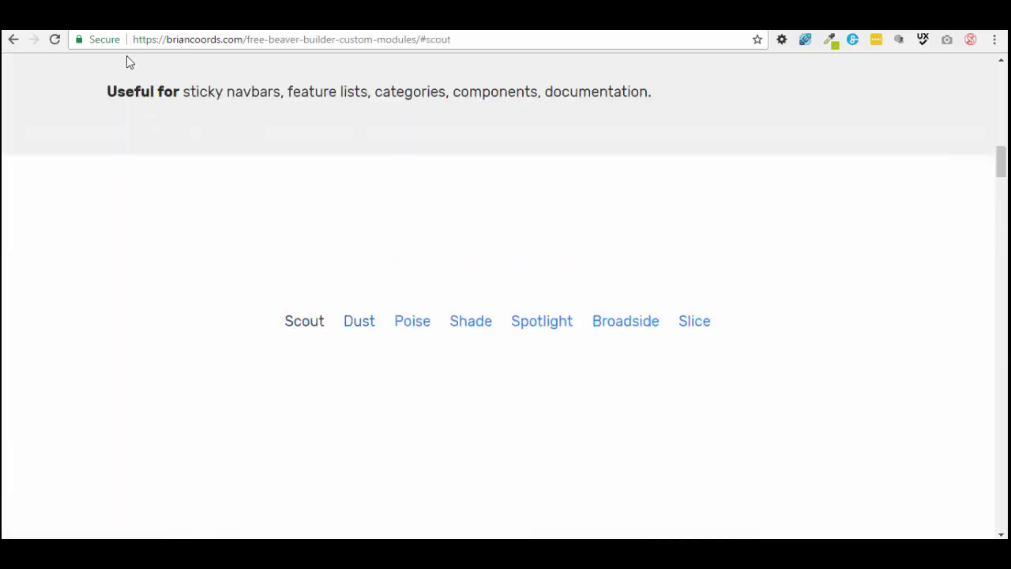
Step: From the demo site's homepage, open the Dust – Snow demo and view its animated background
{"action": "key", "text": "alt+Left"}
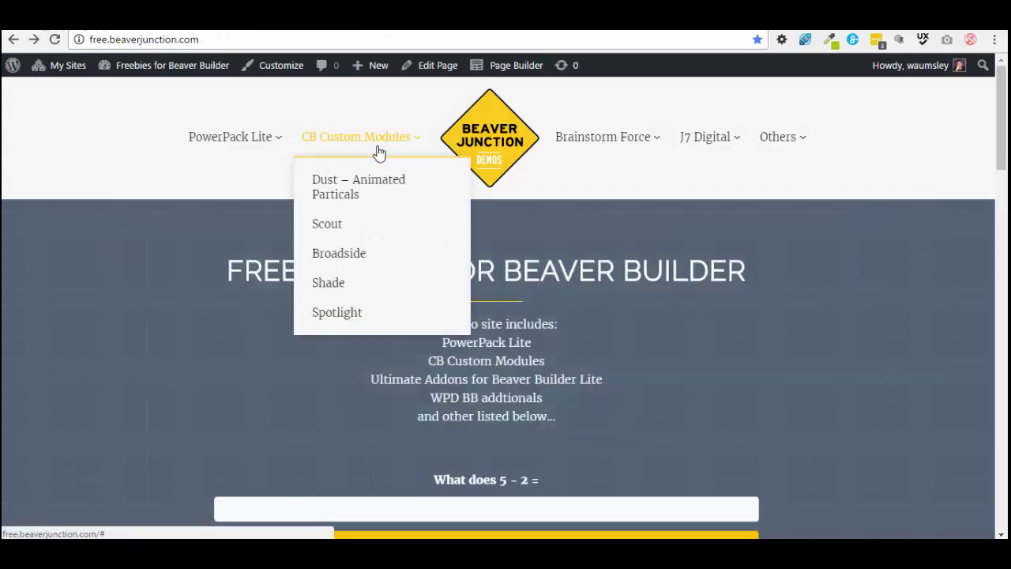
{"action": "mouse_move", "coordinate": [332, 146]}
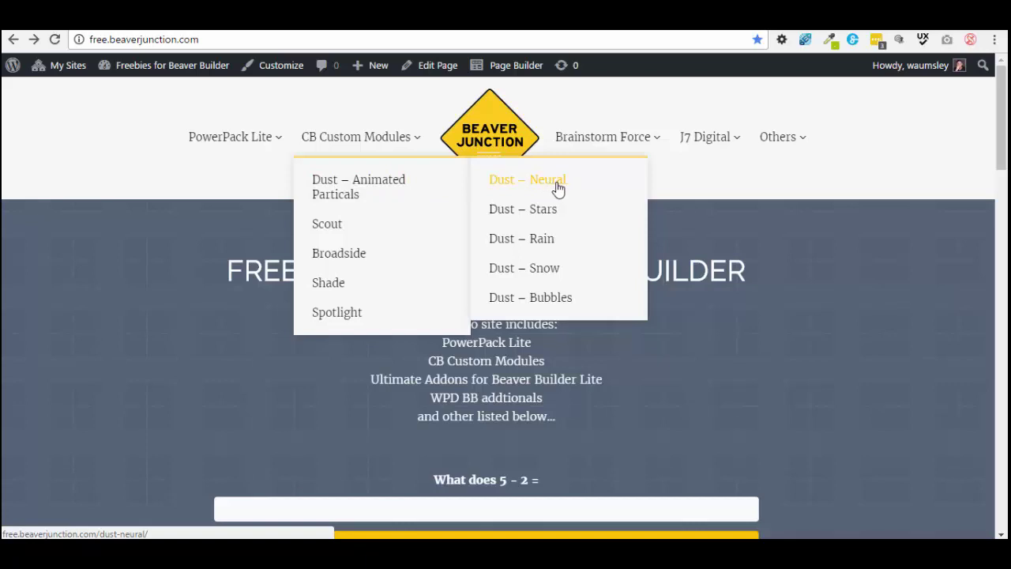
{"action": "left_click", "coordinate": [527, 277]}
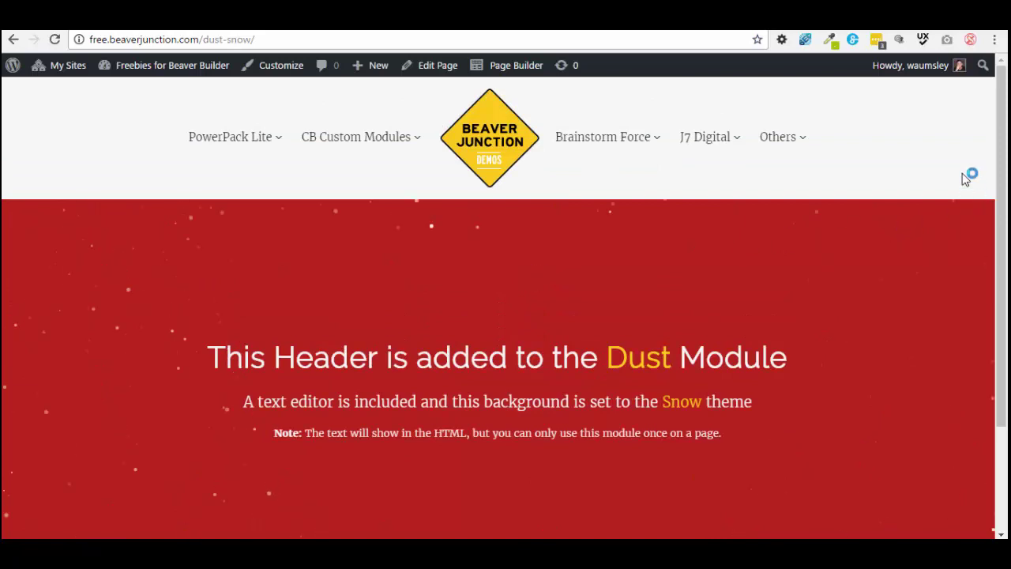
{"action": "left_click_drag", "start_coordinate": [1002, 198], "coordinate": [1006, 239]}
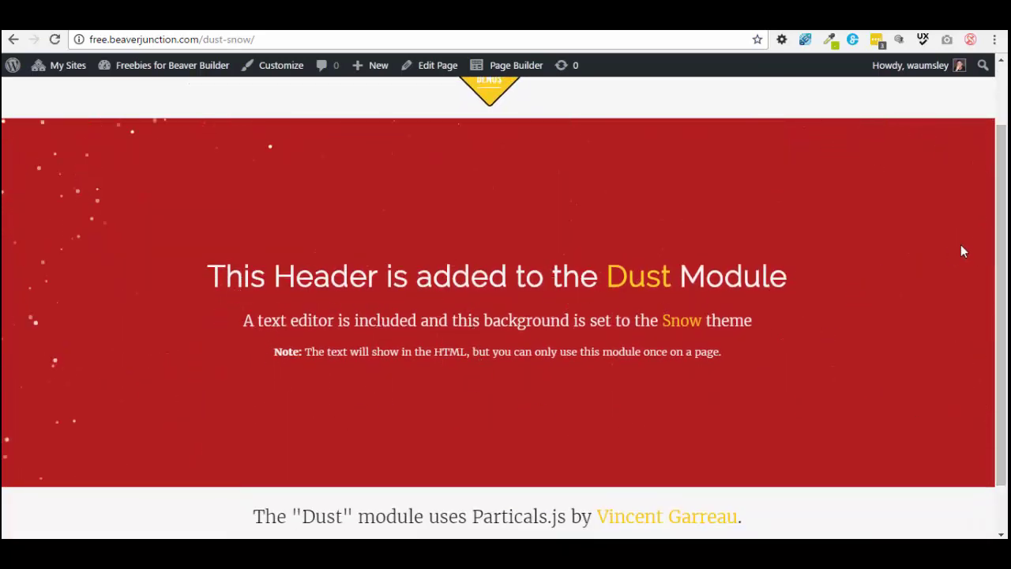
{"action": "left_click_drag", "start_coordinate": [1003, 233], "coordinate": [997, 148]}
Step: View the Broadside, Scout and other module demos on the developer's CB Custom Modules page, then return to the Dust – Snow demo
{"action": "mouse_move", "coordinate": [375, 150]}
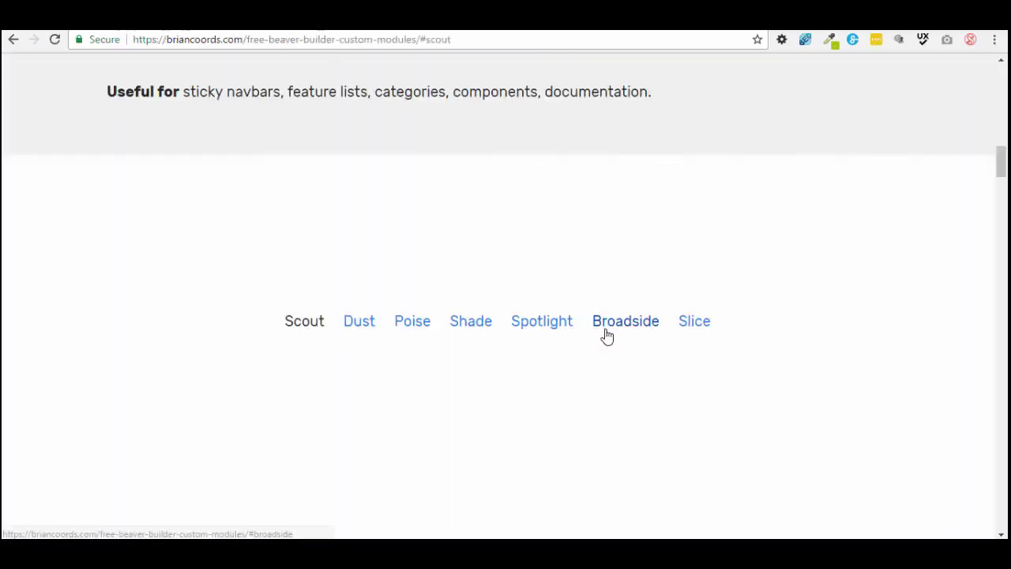
{"action": "left_click", "coordinate": [608, 324]}
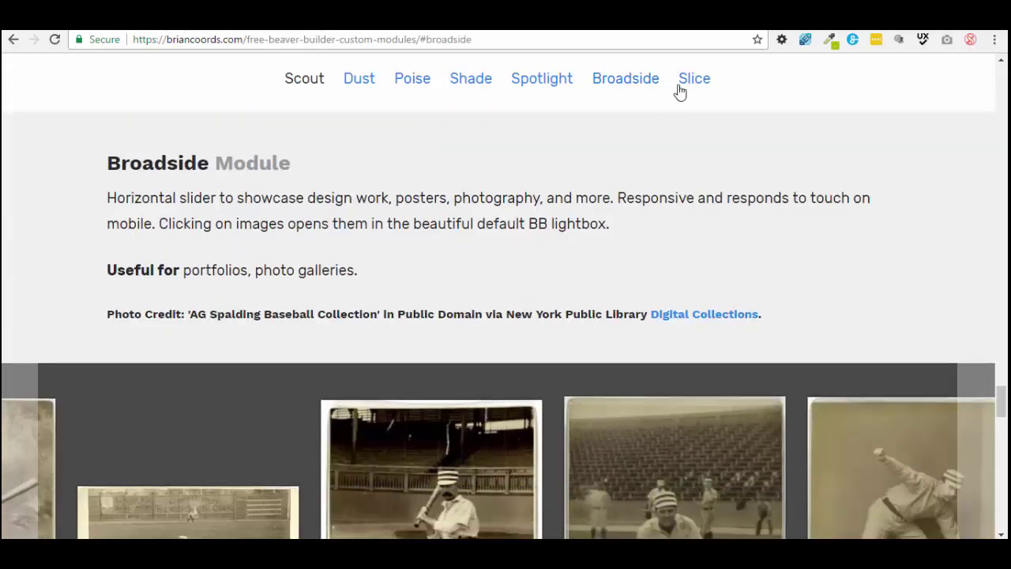
{"action": "left_click", "coordinate": [679, 89]}
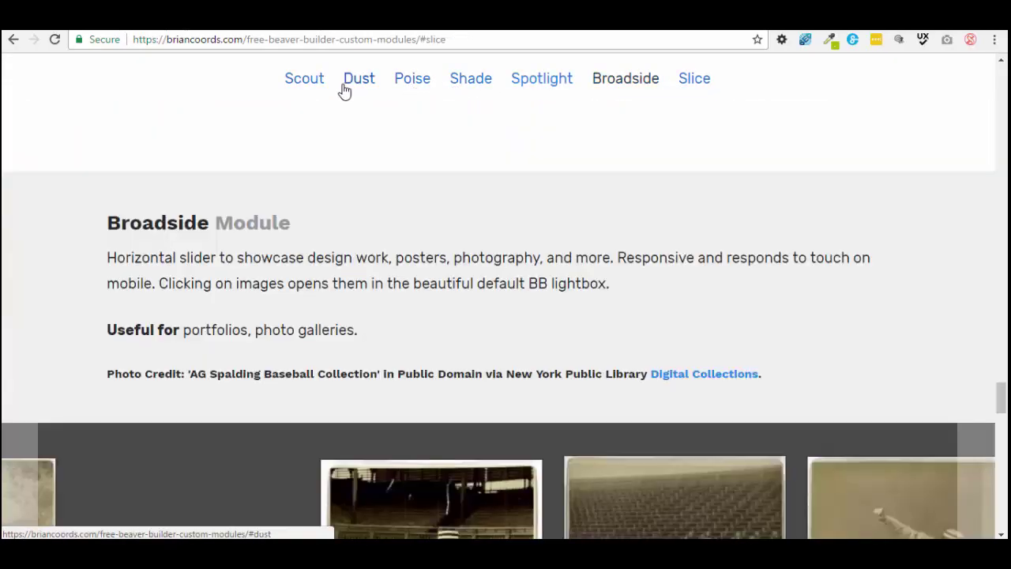
{"action": "left_click", "coordinate": [304, 89]}
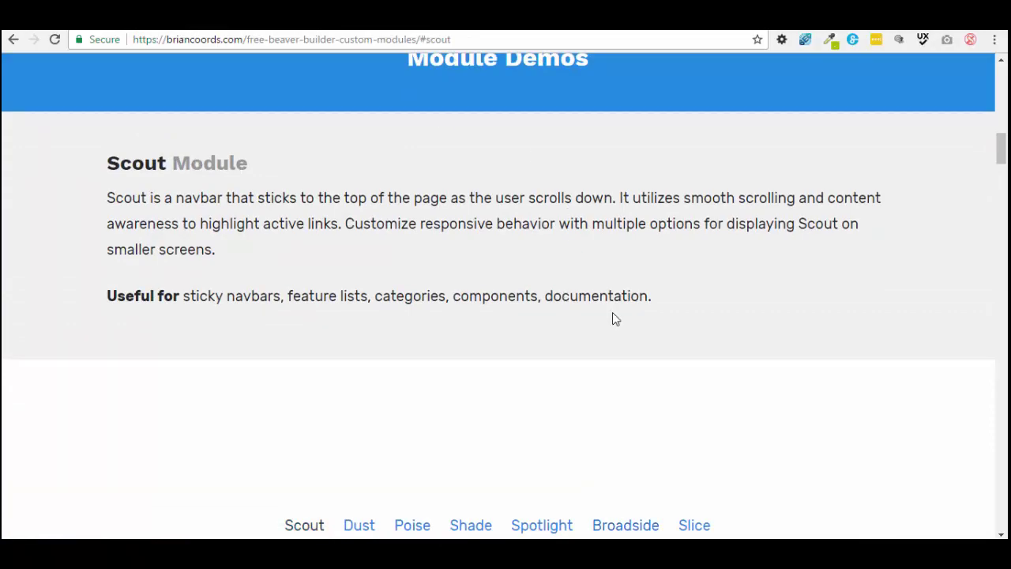
{"action": "scroll", "coordinate": [632, 324], "scroll_direction": "down", "scroll_amount": 4}
{"action": "left_click", "coordinate": [541, 231]}
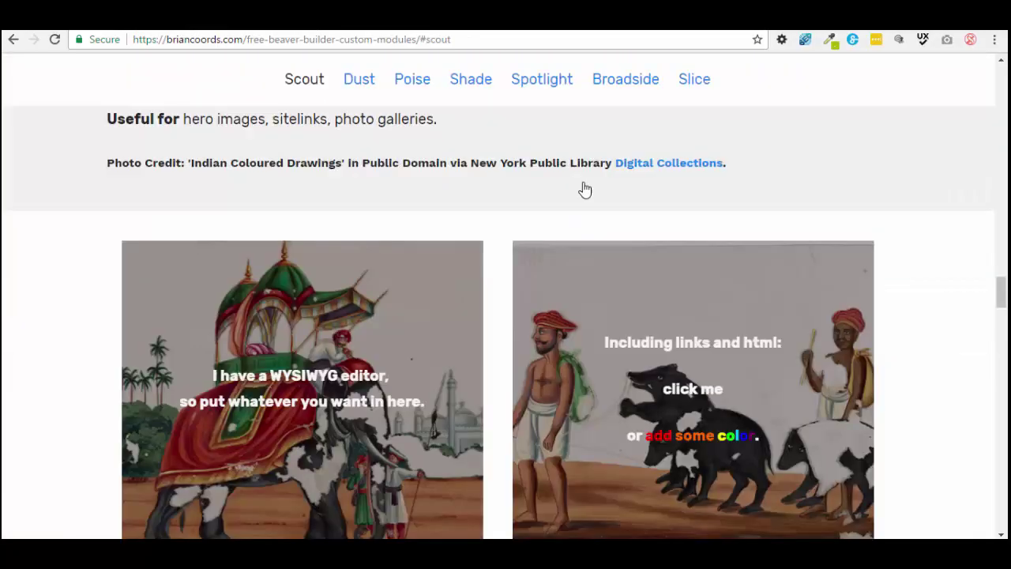
{"action": "scroll", "coordinate": [397, 107], "scroll_direction": "down", "scroll_amount": 3}
{"action": "scroll", "coordinate": [396, 107], "scroll_direction": "down", "scroll_amount": 6}
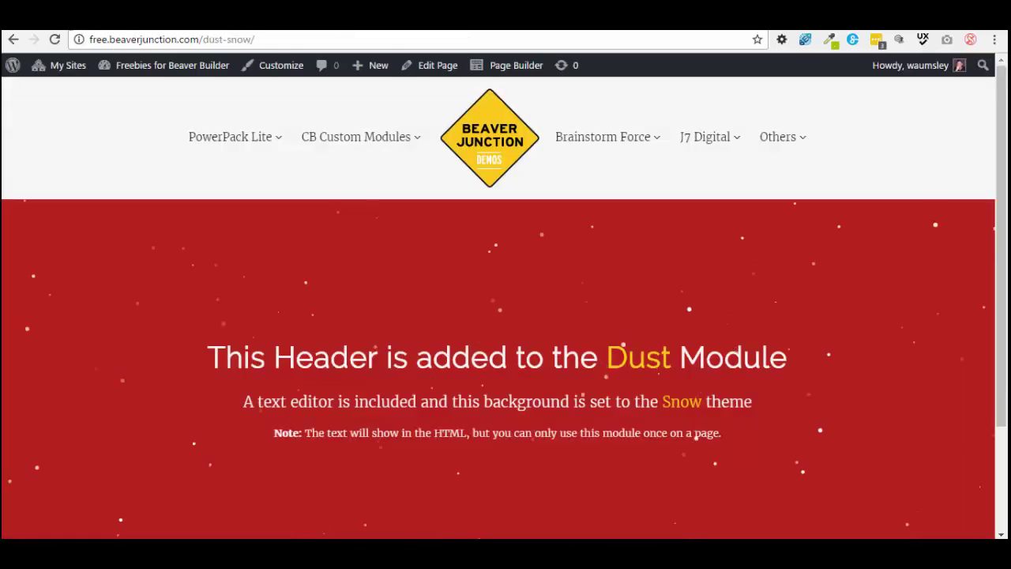
{"action": "mouse_move", "coordinate": [338, 142]}
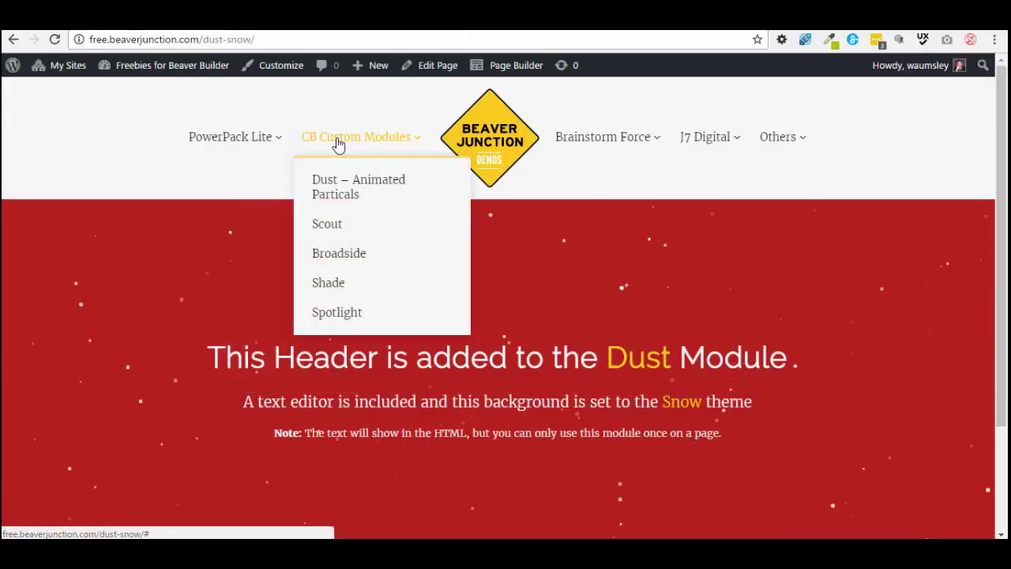